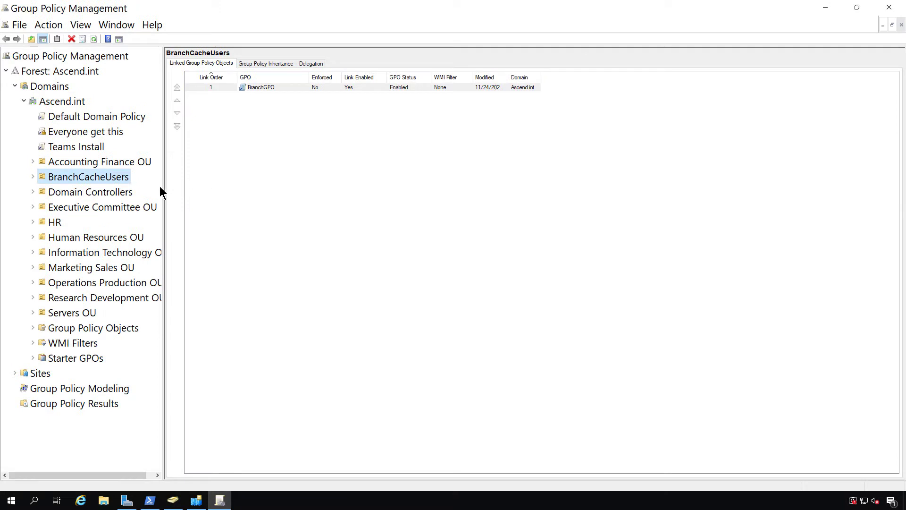
Widen the console tree and view the Ascend.int domain and the scope of its Default Domain Policy
{"action": "left_click_drag", "start_coordinate": [162, 188], "coordinate": [292, 195]}
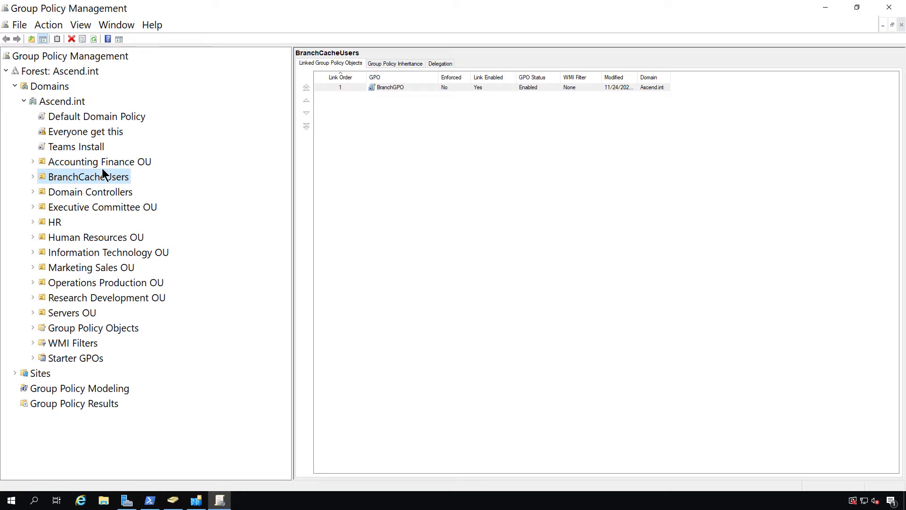
{"action": "left_click", "coordinate": [64, 103]}
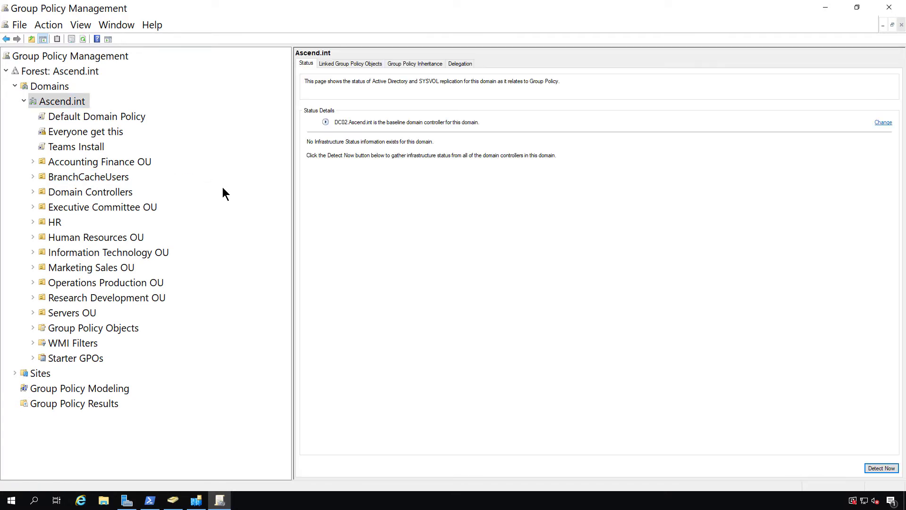
{"action": "left_click", "coordinate": [118, 118]}
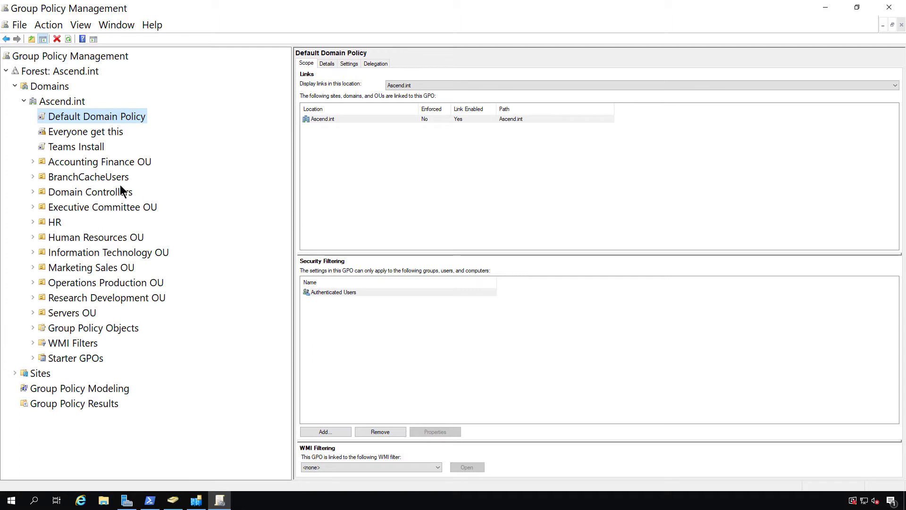
Enable Block Inheritance on the Accounting Finance OU and review the Default Domain Policy's scope
{"action": "left_click", "coordinate": [107, 163]}
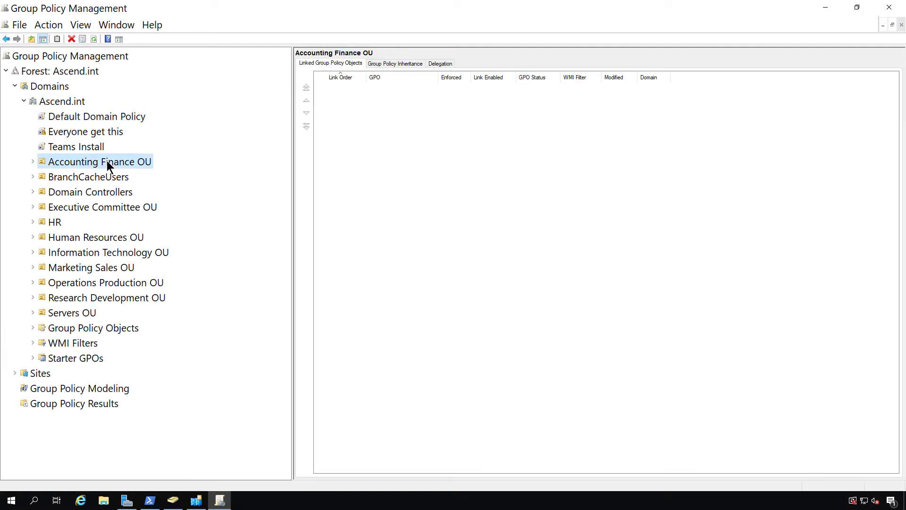
{"action": "right_click", "coordinate": [107, 161]}
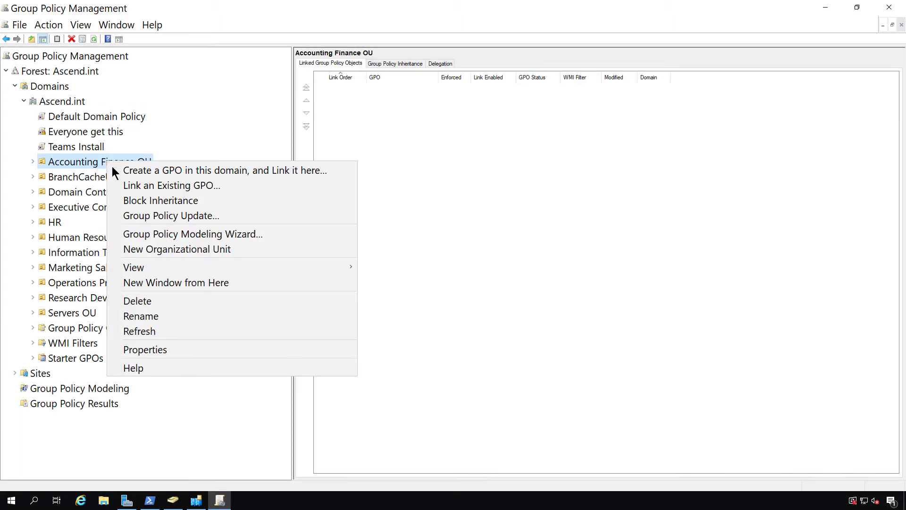
{"action": "left_click", "coordinate": [132, 201]}
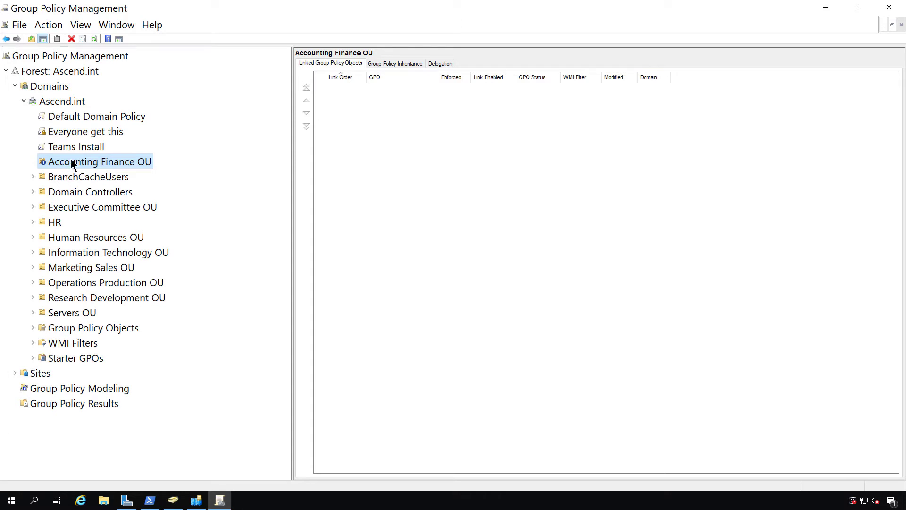
{"action": "left_click", "coordinate": [88, 114]}
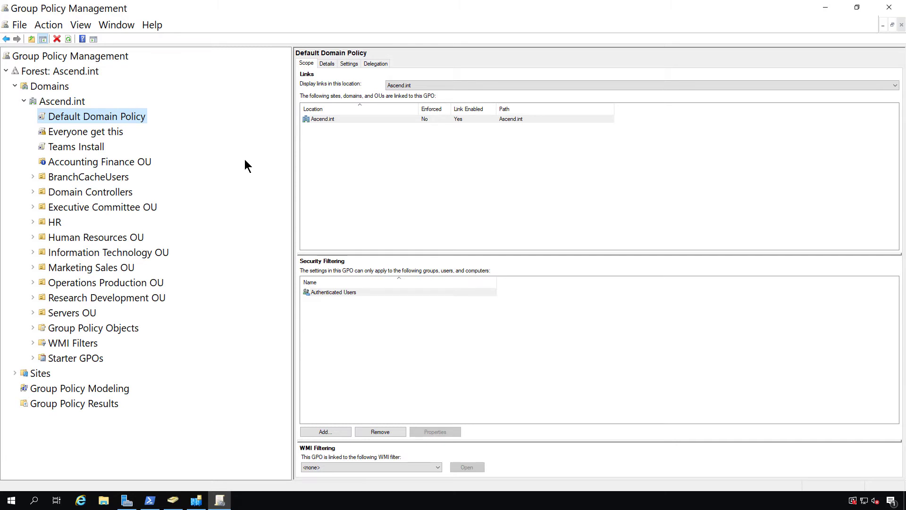
Disable Block Inheritance on the Accounting Finance OU
{"action": "left_click", "coordinate": [117, 163]}
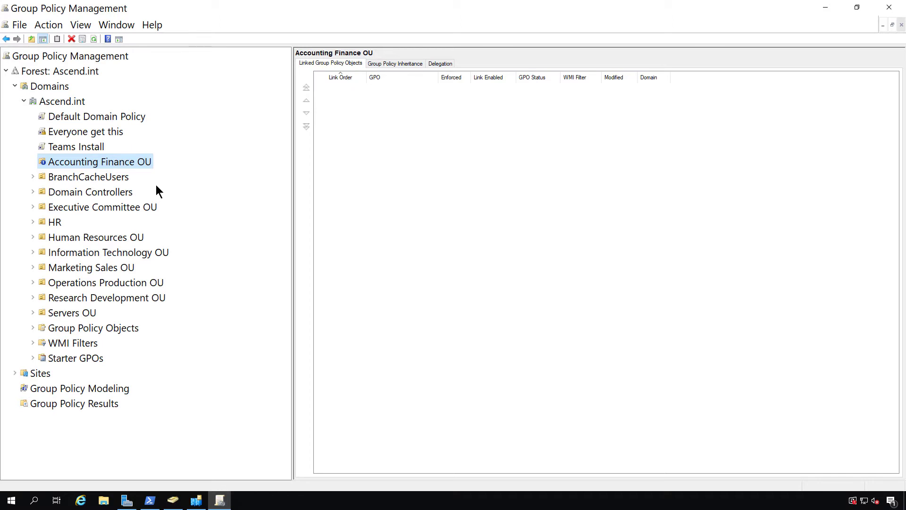
{"action": "right_click", "coordinate": [125, 164]}
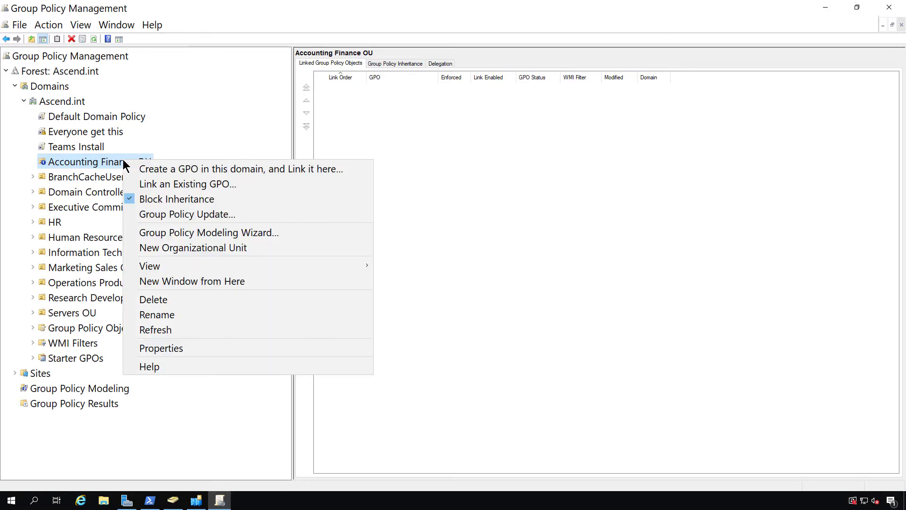
{"action": "left_click", "coordinate": [148, 199]}
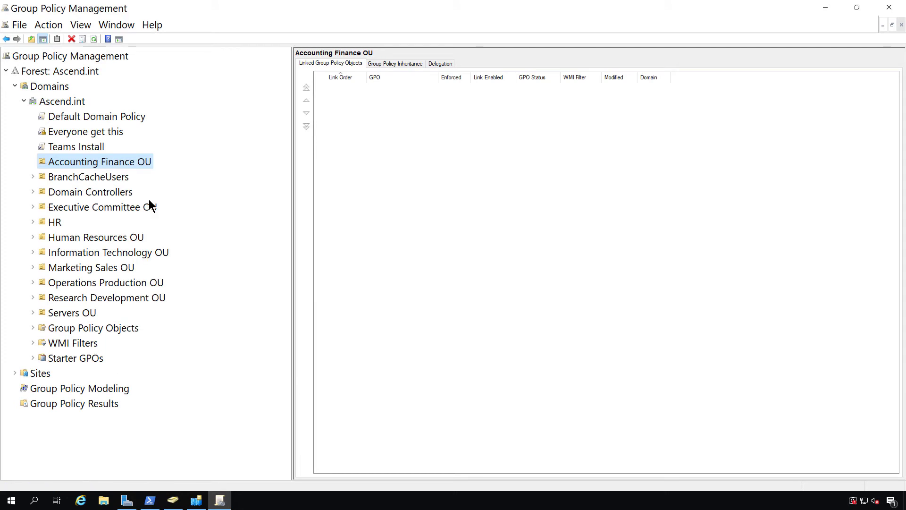
Compare the scope of the Teams Install policy with that of the Default Domain Policy
{"action": "left_click", "coordinate": [95, 145]}
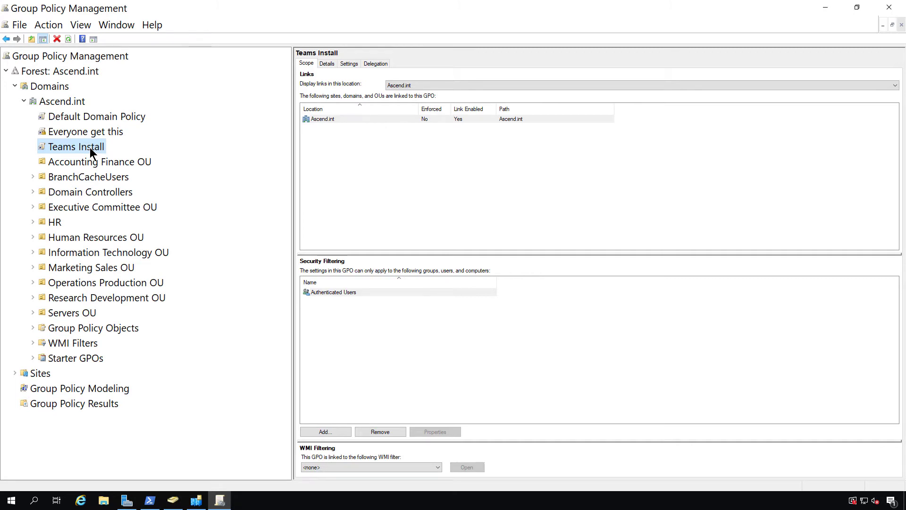
{"action": "left_click", "coordinate": [97, 115]}
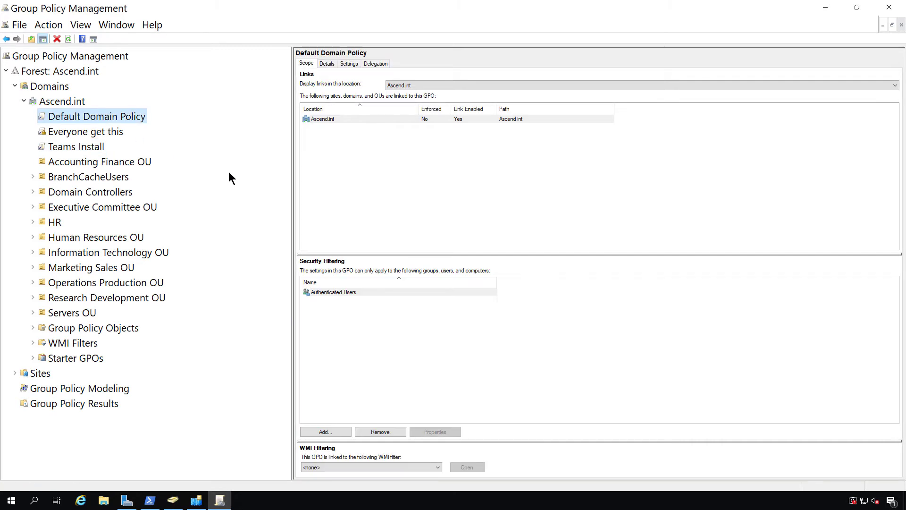
{"action": "left_click", "coordinate": [88, 146]}
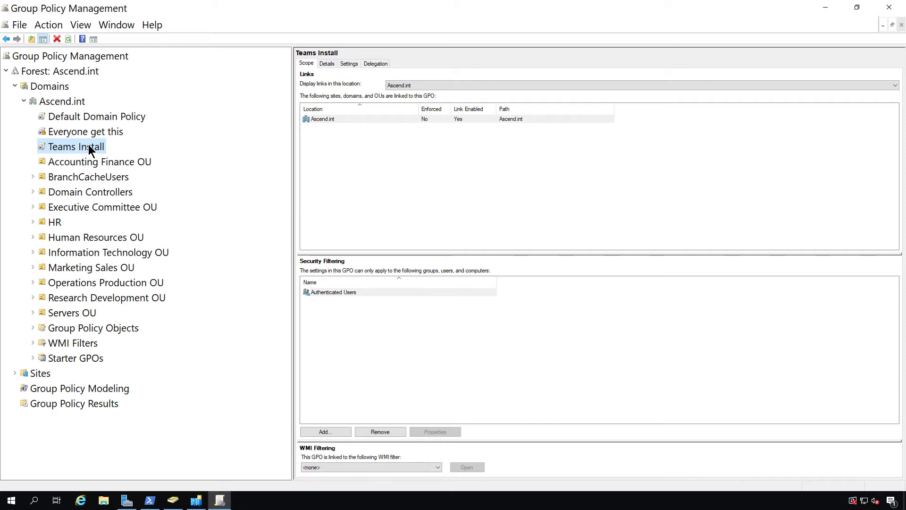
Open the Default Domain Policy for editing in a maximized editor window with a widened tree pane
{"action": "left_click", "coordinate": [123, 115]}
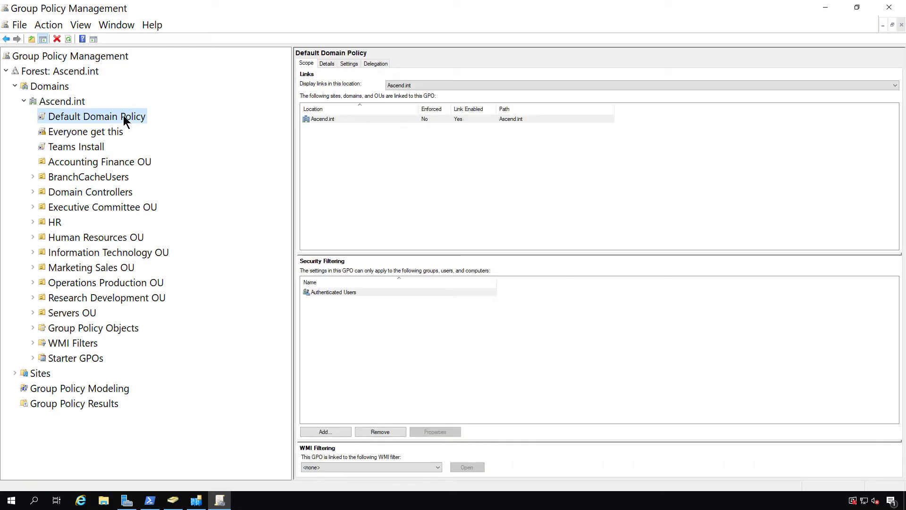
{"action": "right_click", "coordinate": [123, 115]}
{"action": "left_click", "coordinate": [143, 128]}
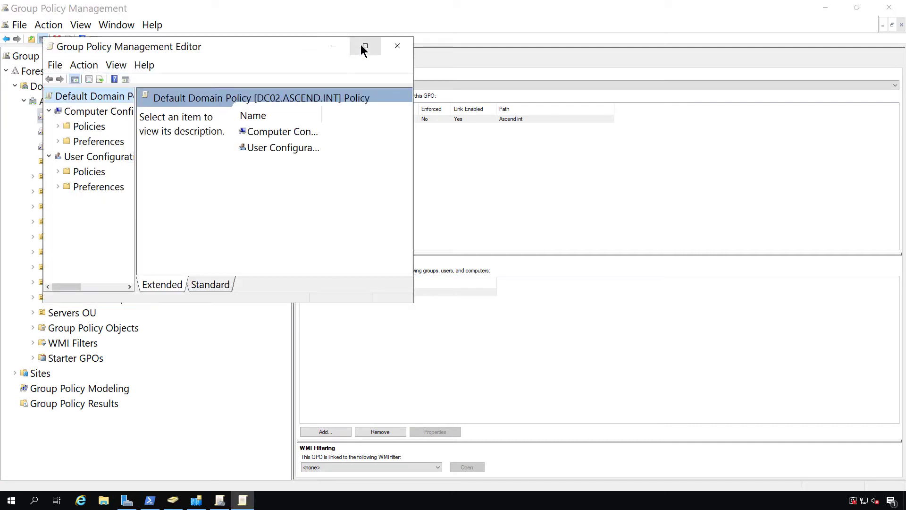
{"action": "left_click", "coordinate": [362, 45]}
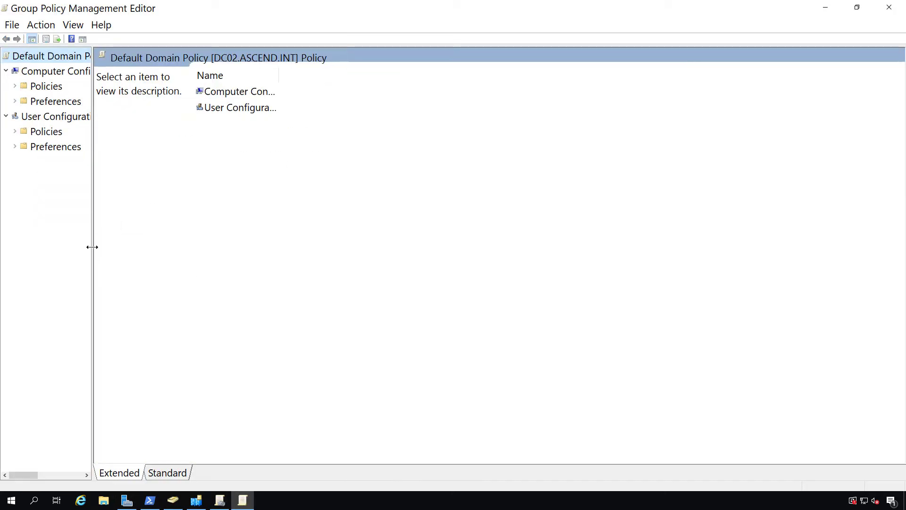
{"action": "left_click_drag", "start_coordinate": [91, 247], "coordinate": [195, 246]}
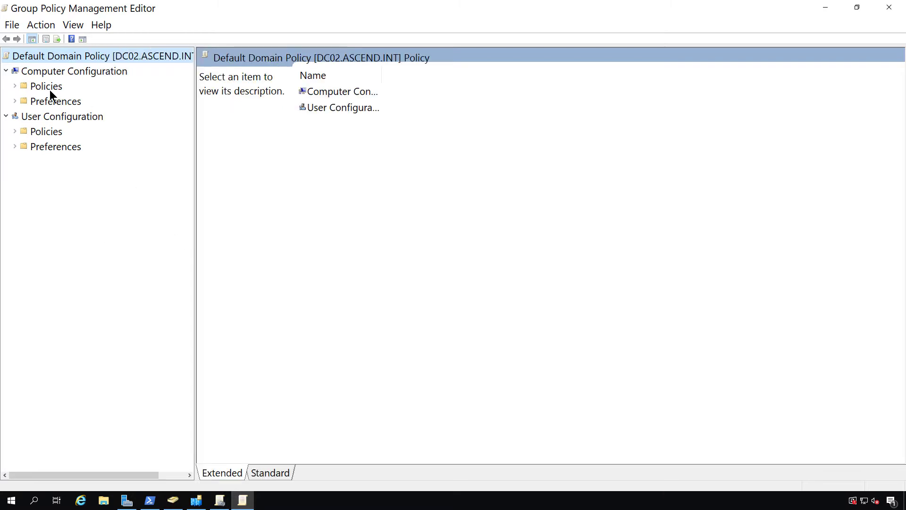
Show the Control Panel Personalization settings in the Administrative Templates of the Computer Configuration policies
{"action": "left_click", "coordinate": [15, 86]}
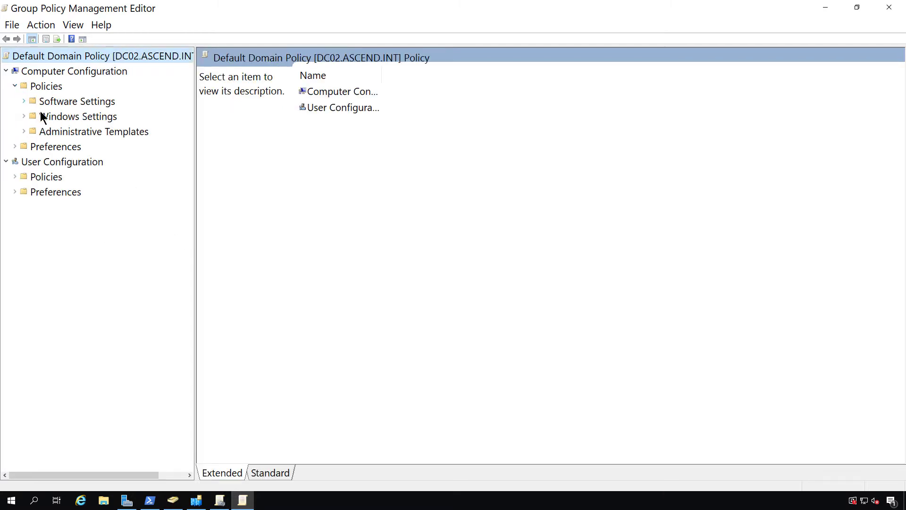
{"action": "double_click", "coordinate": [64, 131]}
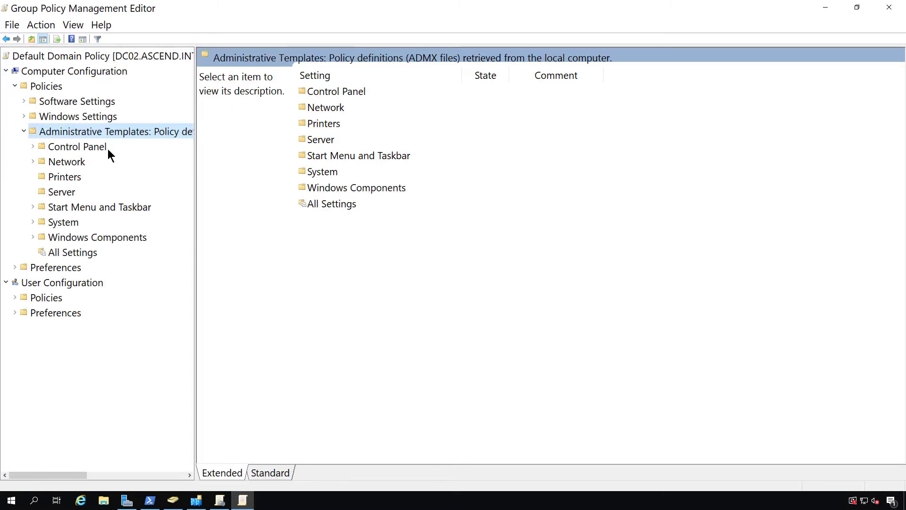
{"action": "double_click", "coordinate": [83, 149]}
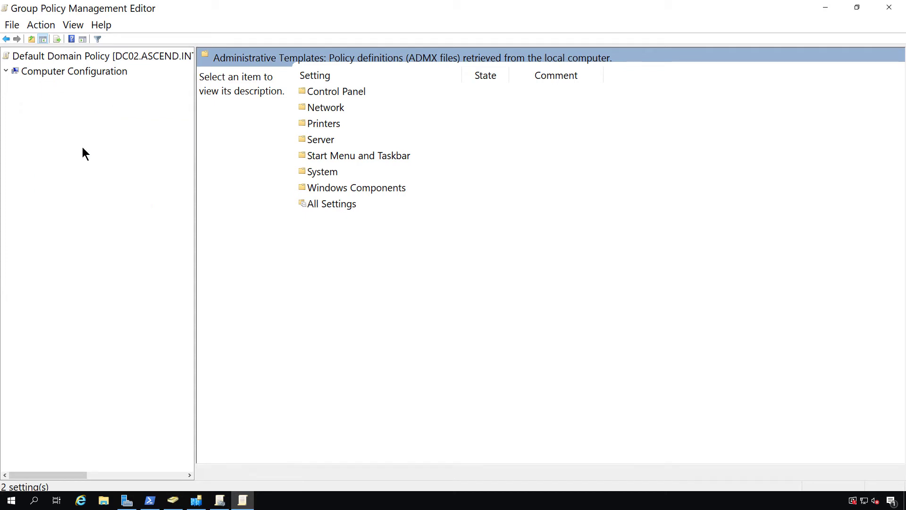
{"action": "left_click", "coordinate": [98, 163]}
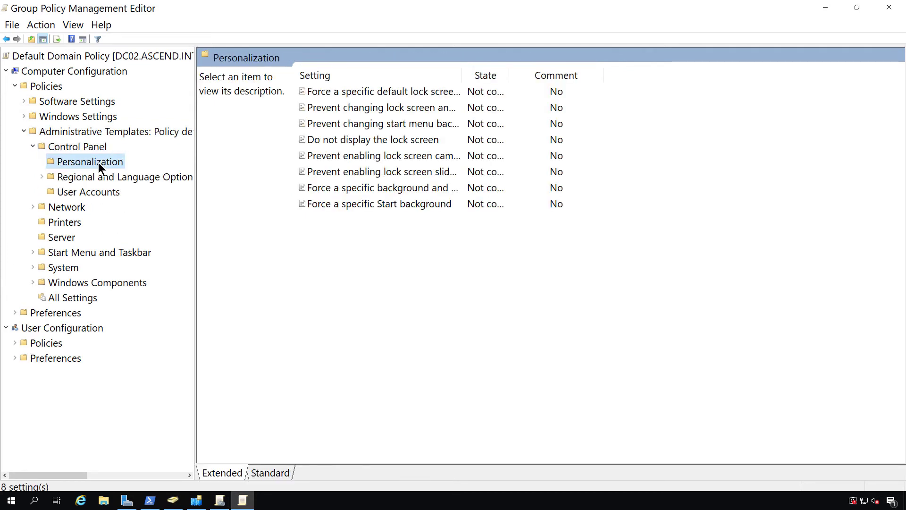
Try the Enabled and Disabled states of the "Do not display the lock screen" setting and discard the change
{"action": "double_click", "coordinate": [368, 139]}
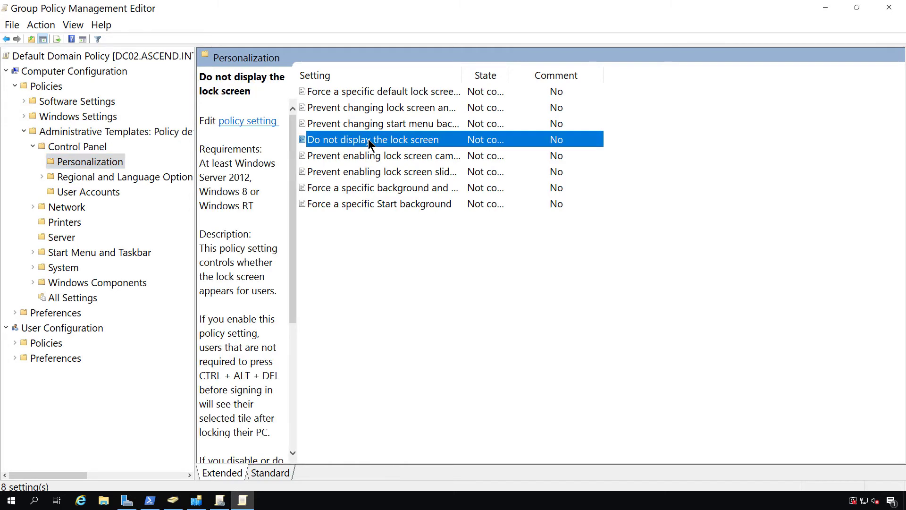
{"action": "left_click_drag", "start_coordinate": [245, 74], "coordinate": [476, 87]}
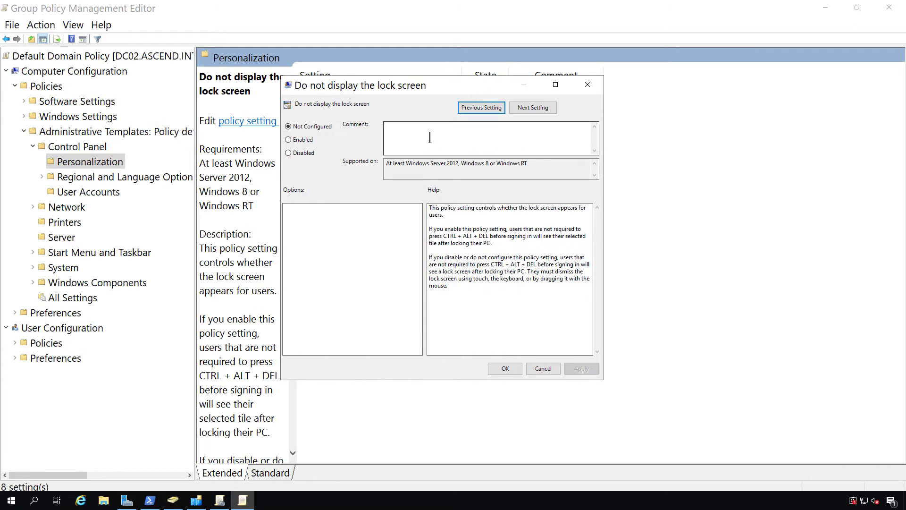
{"action": "left_click", "coordinate": [302, 141]}
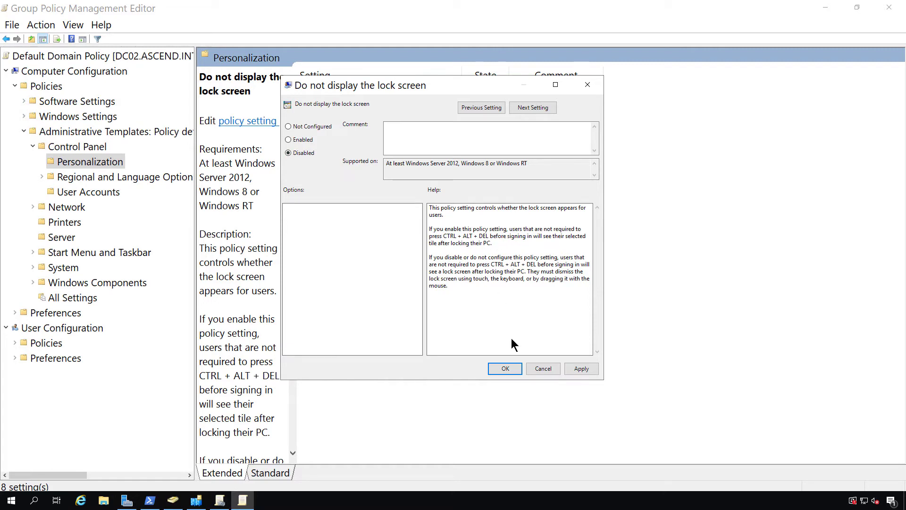
{"action": "left_click", "coordinate": [544, 369]}
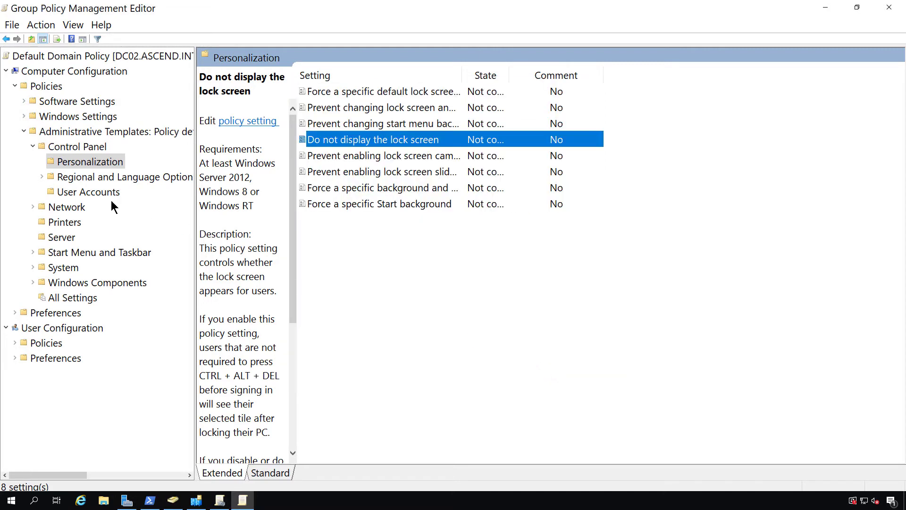
Examine the "Block clean-up of unused language packs" setting in Regional and Language Options
{"action": "left_click", "coordinate": [89, 175]}
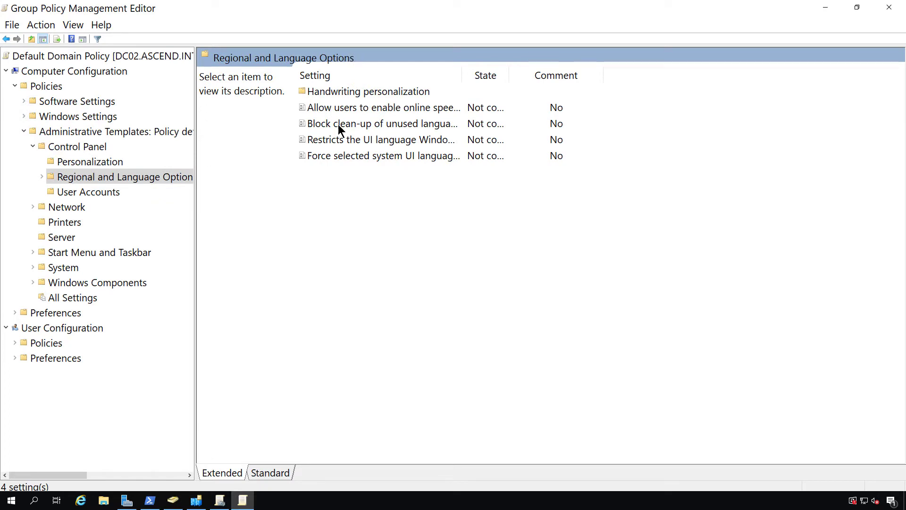
{"action": "double_click", "coordinate": [375, 123]}
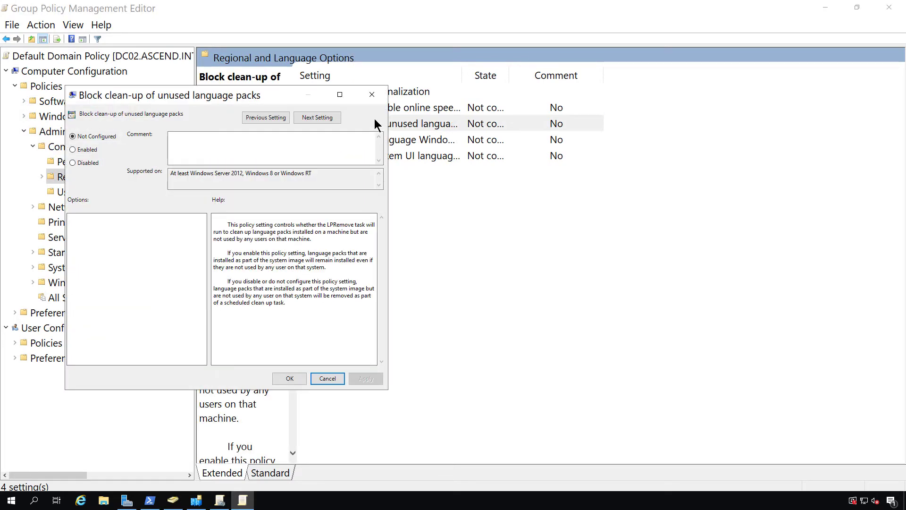
{"action": "left_click", "coordinate": [372, 94]}
Try enabling the UI language restriction for all logged users and browse its languages, then discard the change and collapse the computer policies
{"action": "left_click", "coordinate": [396, 140]}
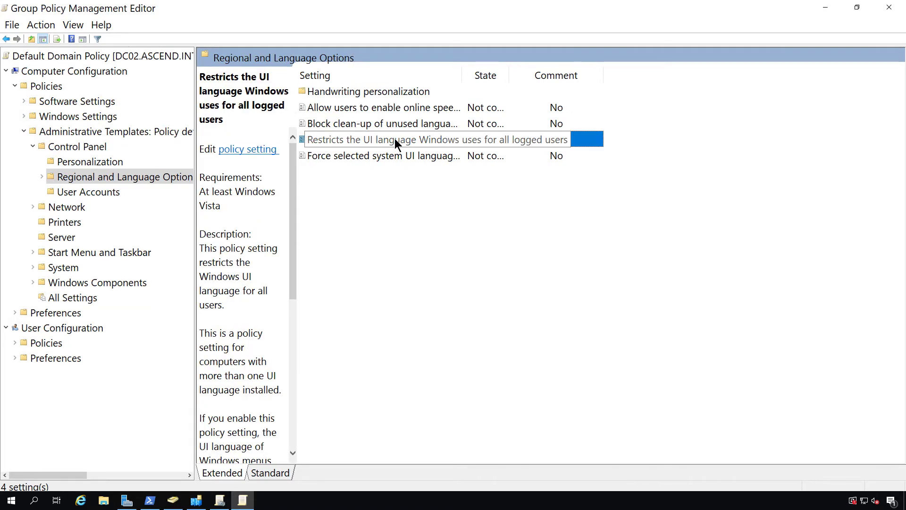
{"action": "double_click", "coordinate": [394, 139]}
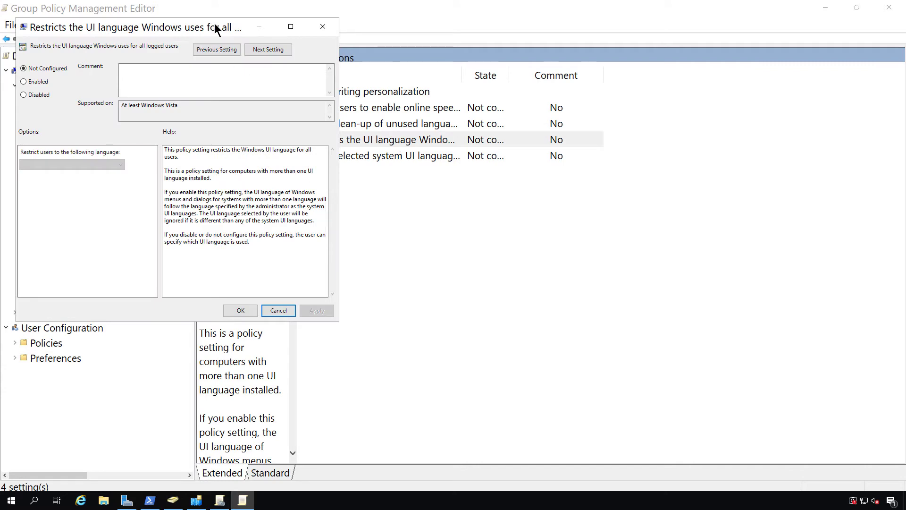
{"action": "left_click_drag", "start_coordinate": [214, 23], "coordinate": [403, 65]}
{"action": "left_click", "coordinate": [214, 123]}
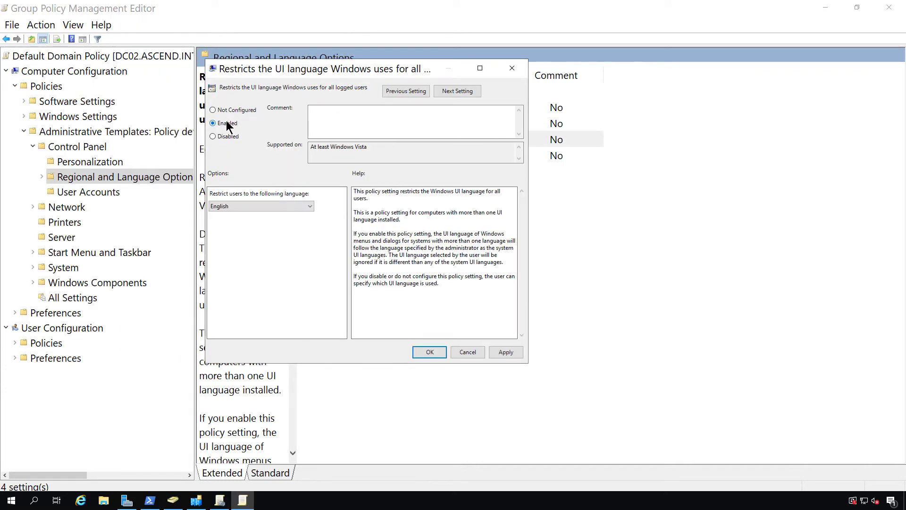
{"action": "left_click", "coordinate": [302, 206]}
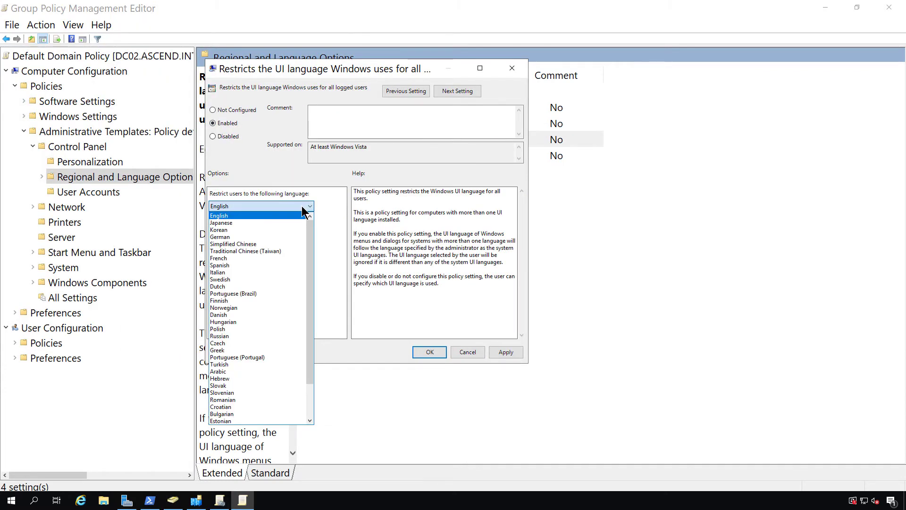
{"action": "scroll", "coordinate": [295, 292], "scroll_direction": "down", "scroll_amount": 2}
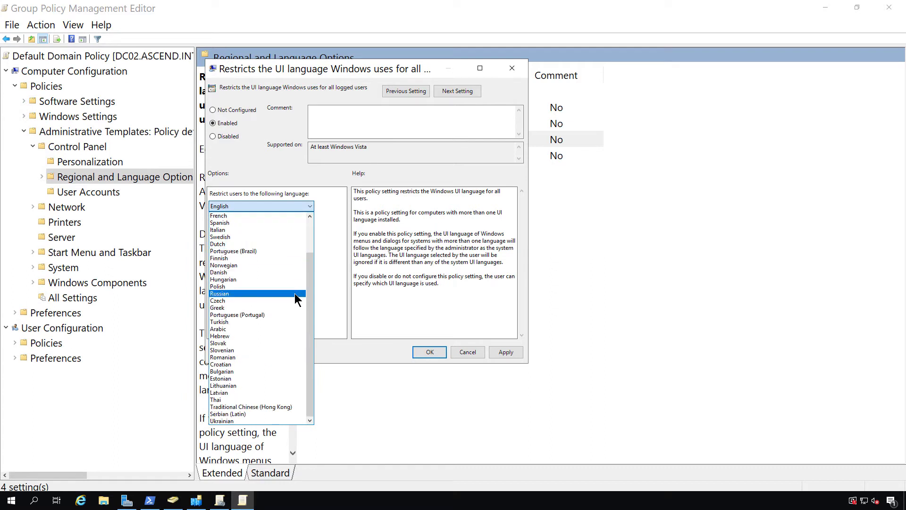
{"action": "left_click", "coordinate": [339, 285]}
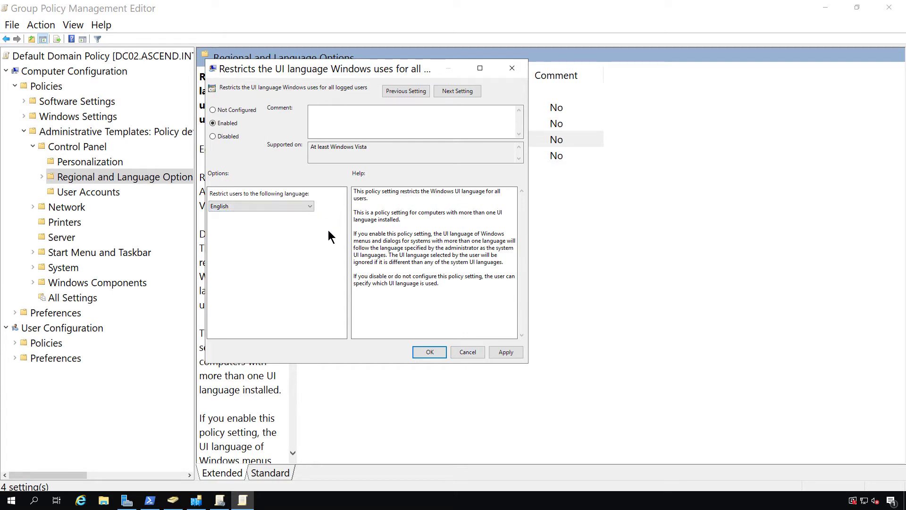
{"action": "left_click", "coordinate": [472, 350]}
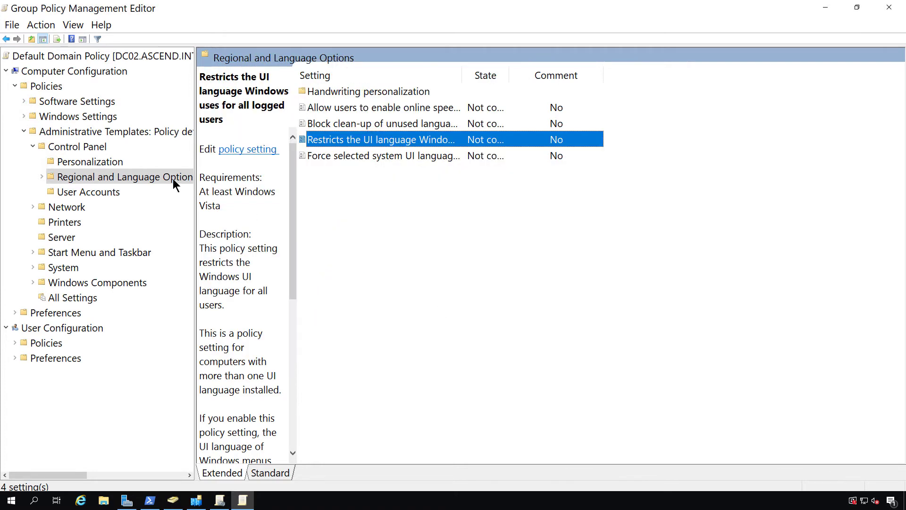
{"action": "left_click", "coordinate": [14, 87]}
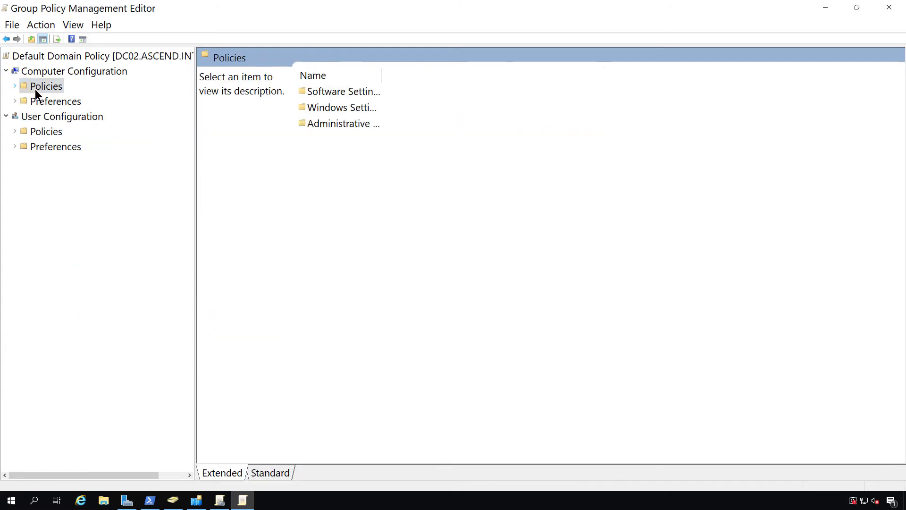
Examine the Windows Settings and Control Panel Settings categories under the Computer Configuration preferences, and collapse Computer Configuration
{"action": "double_click", "coordinate": [50, 87]}
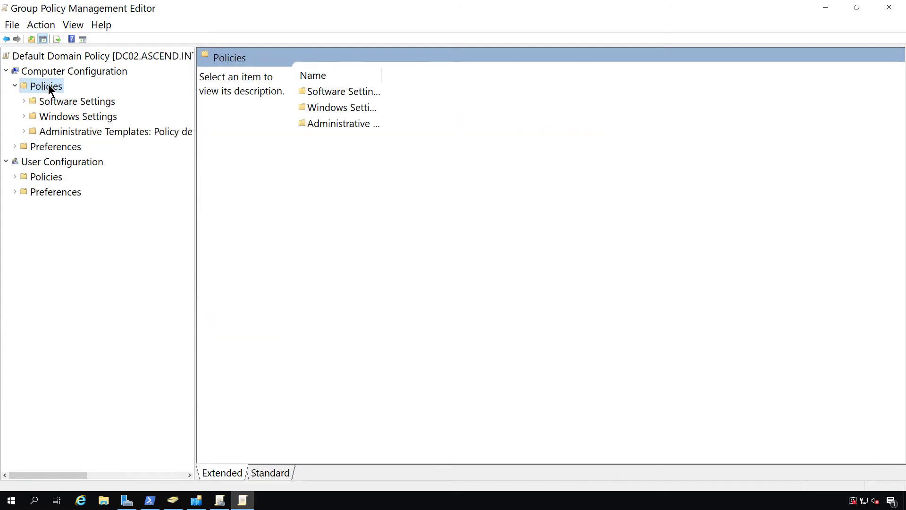
{"action": "double_click", "coordinate": [50, 146]}
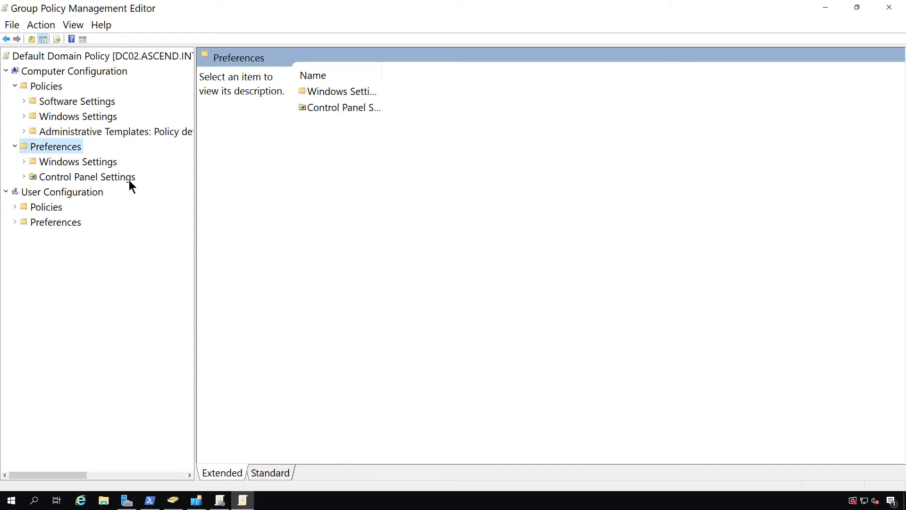
{"action": "double_click", "coordinate": [95, 160]}
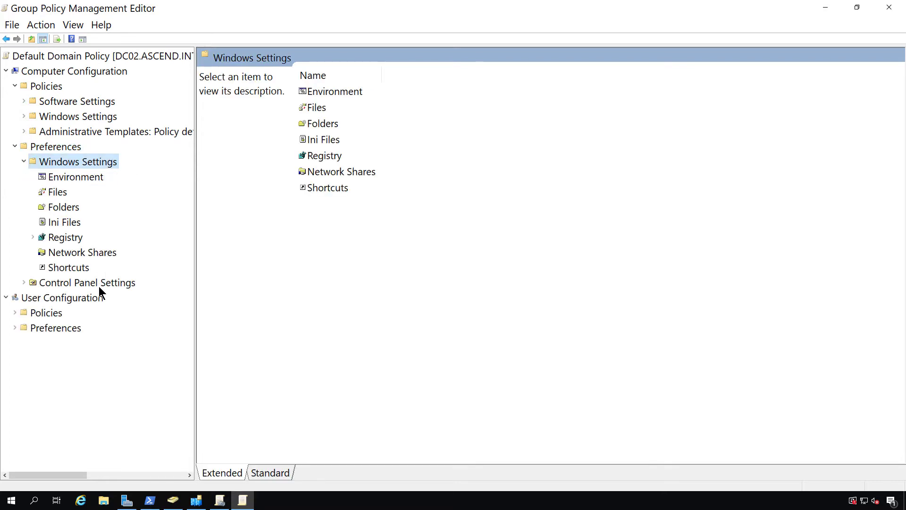
{"action": "left_click", "coordinate": [102, 280]}
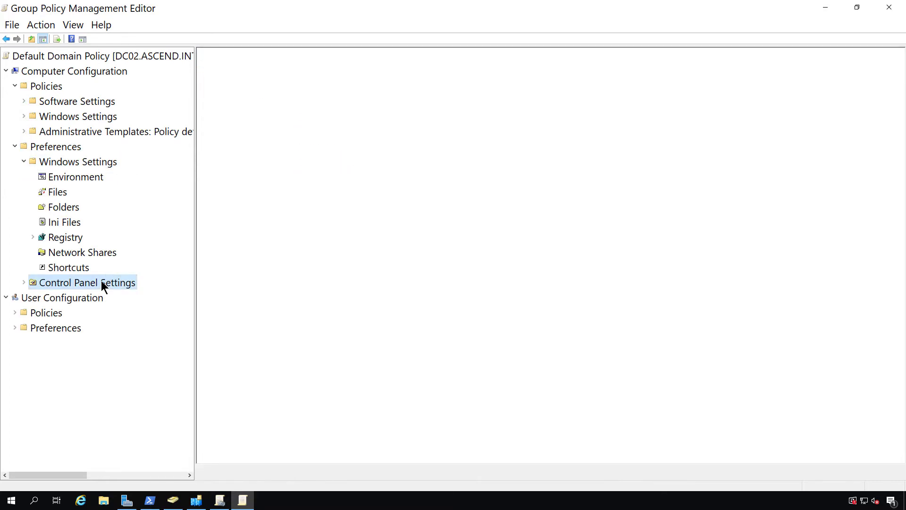
{"action": "double_click", "coordinate": [101, 280]}
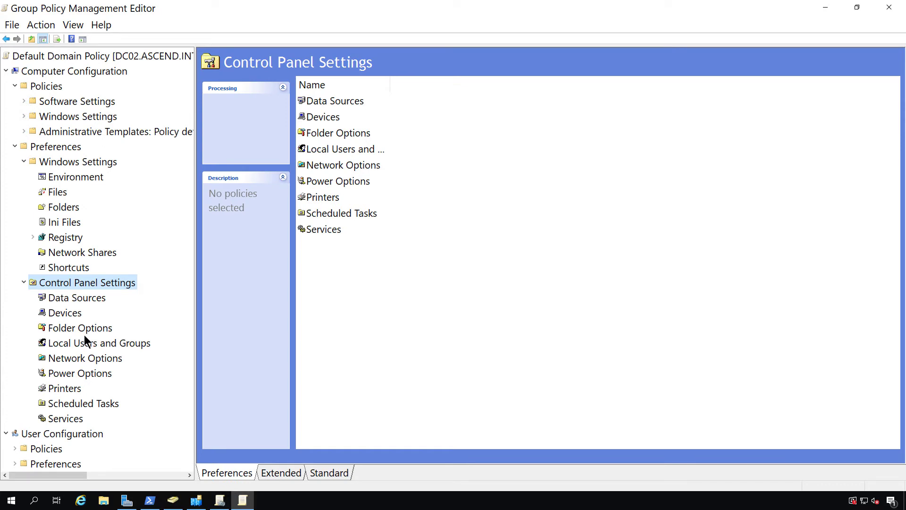
{"action": "left_click", "coordinate": [27, 160]}
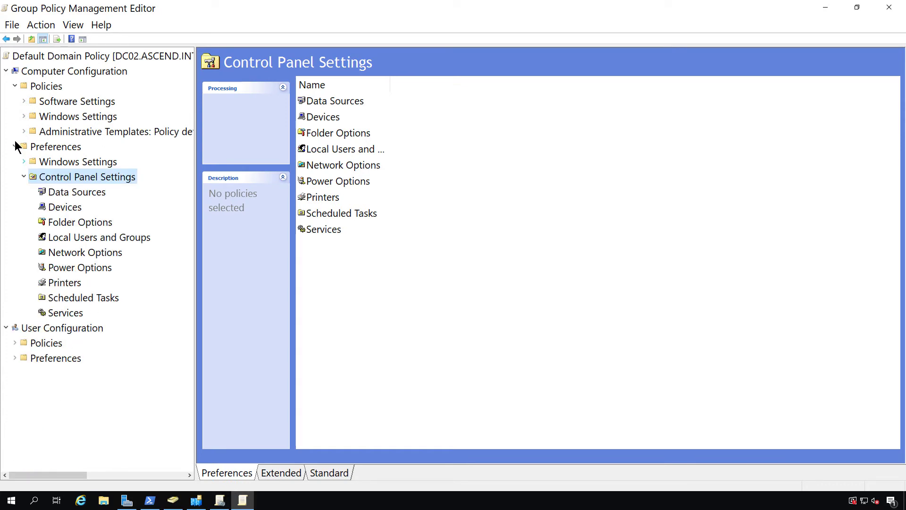
{"action": "left_click", "coordinate": [15, 87]}
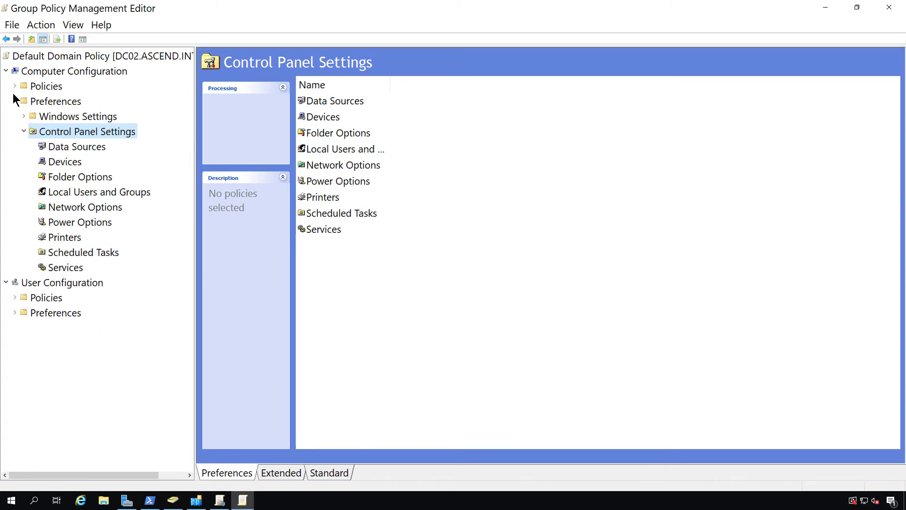
{"action": "left_click", "coordinate": [6, 71]}
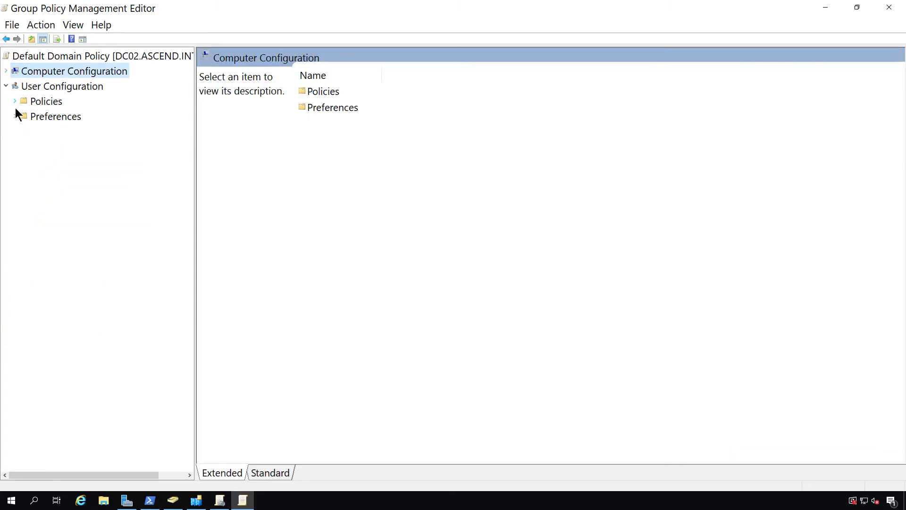
Show the folders inside the User Configuration policies and preferences alongside those of Computer Configuration
{"action": "left_click", "coordinate": [52, 102]}
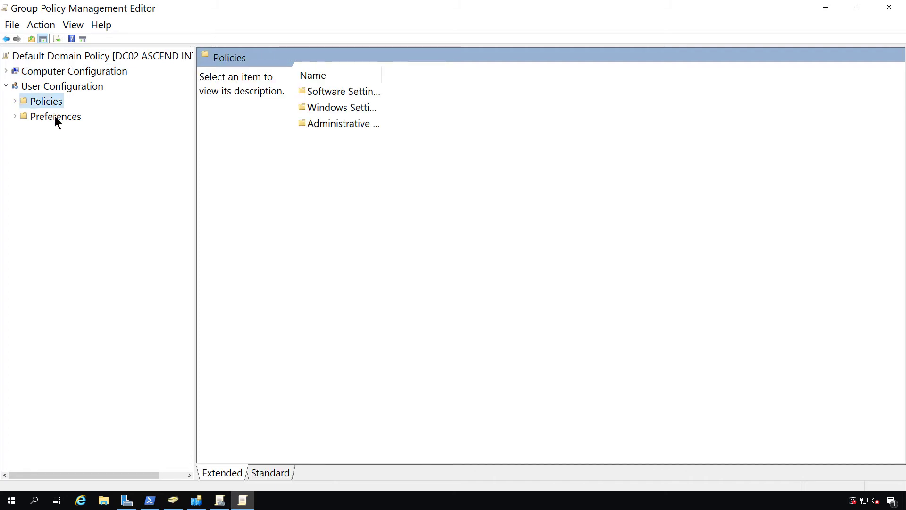
{"action": "left_click", "coordinate": [54, 117]}
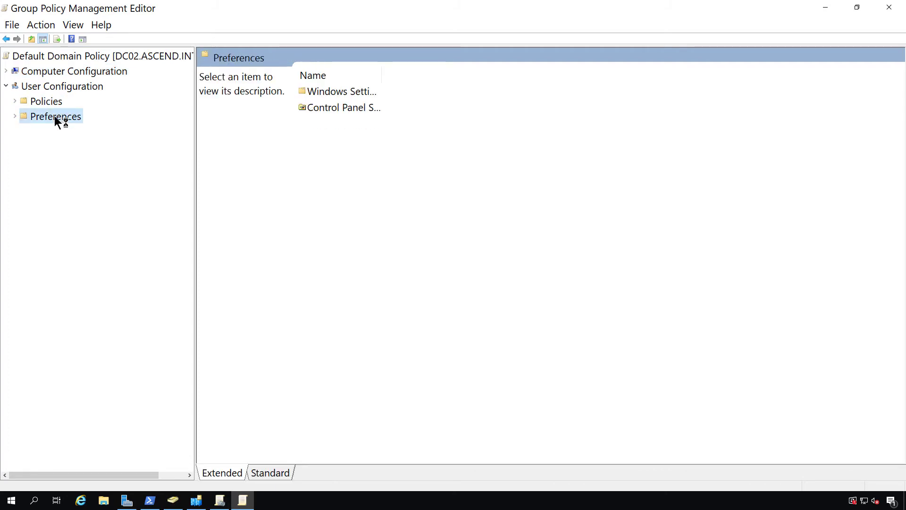
{"action": "left_click", "coordinate": [14, 117]}
{"action": "left_click", "coordinate": [15, 101]}
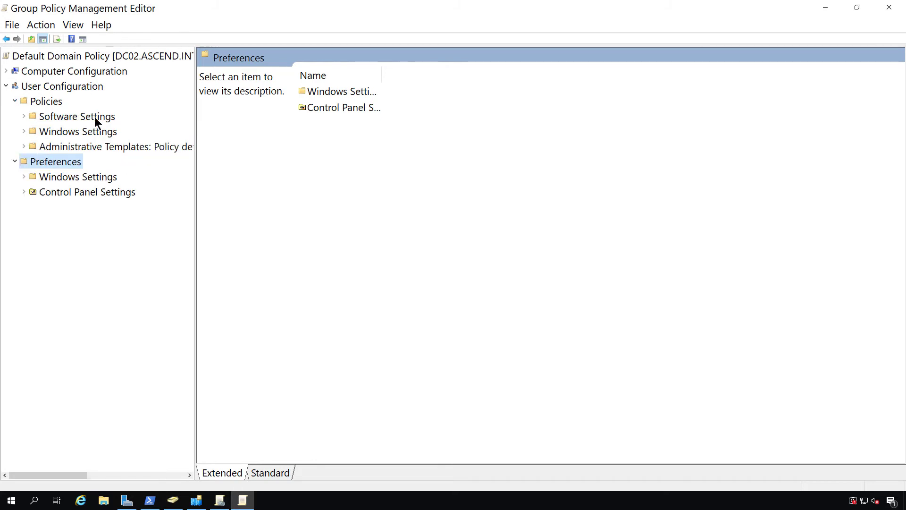
{"action": "left_click", "coordinate": [6, 71]}
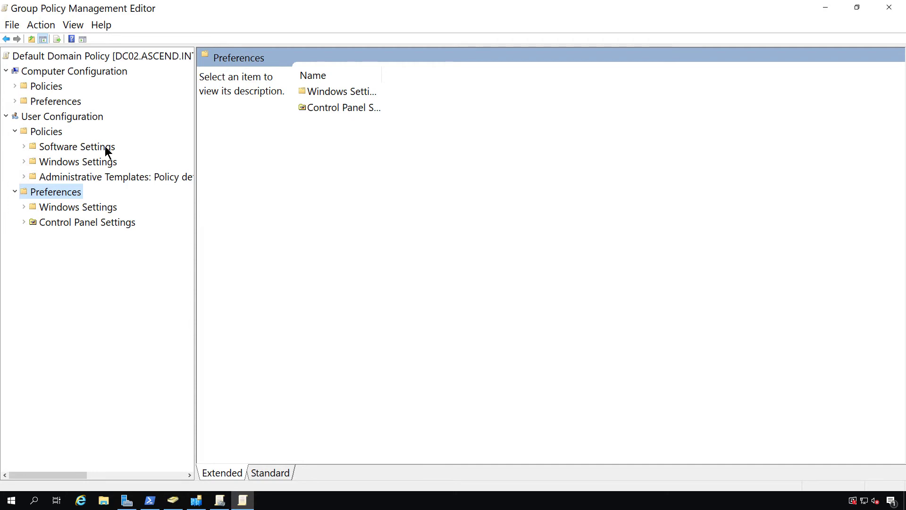
Examine the user Desktop administrative templates with full setting names, including "Remove Recycle Bin icon from desktop", and close the policy editor
{"action": "left_click", "coordinate": [104, 176]}
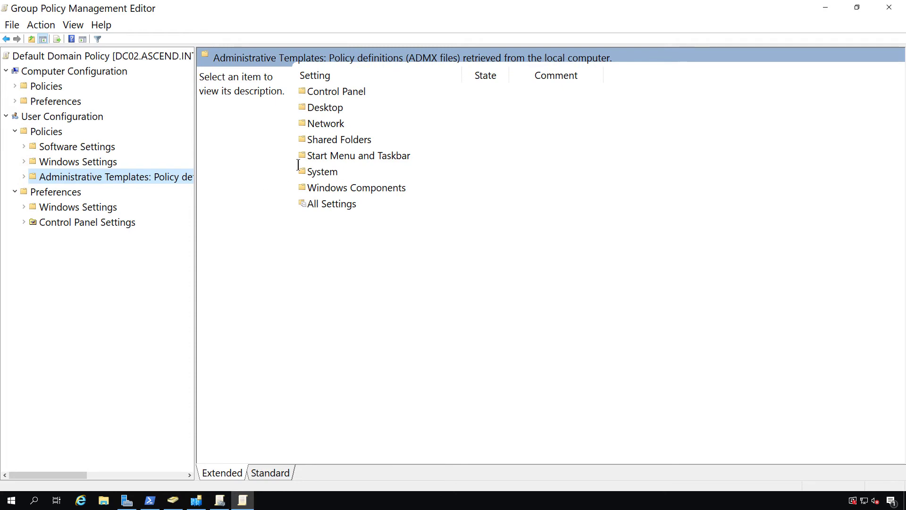
{"action": "double_click", "coordinate": [320, 107]}
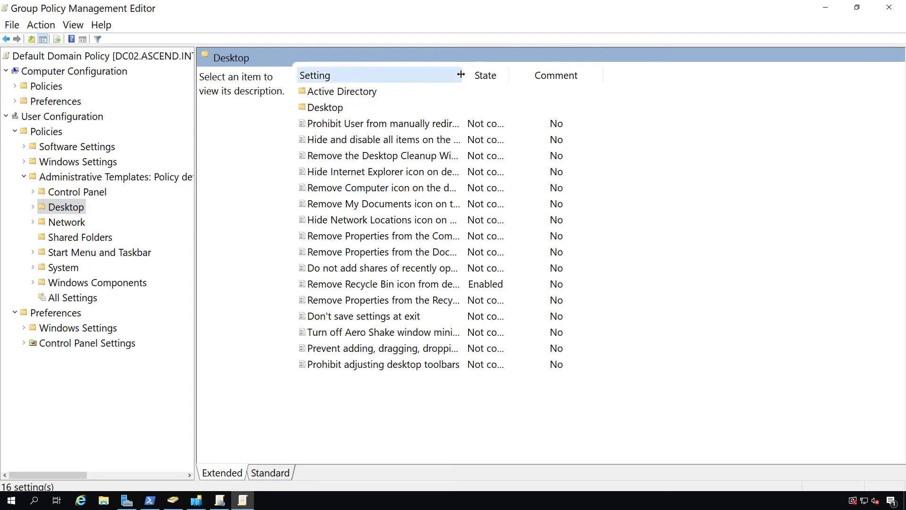
{"action": "left_click_drag", "start_coordinate": [461, 74], "coordinate": [568, 92]}
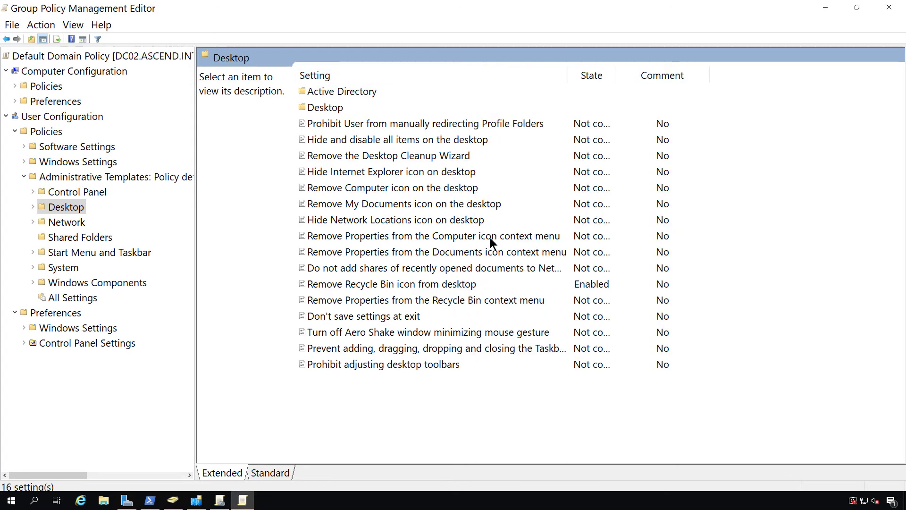
{"action": "left_click", "coordinate": [405, 222]}
{"action": "key", "text": "Up"}
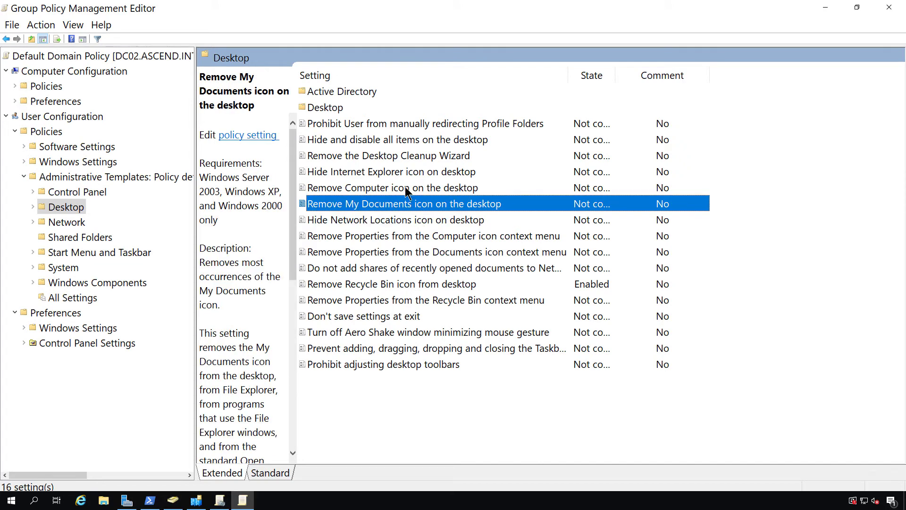
{"action": "left_click", "coordinate": [413, 285]}
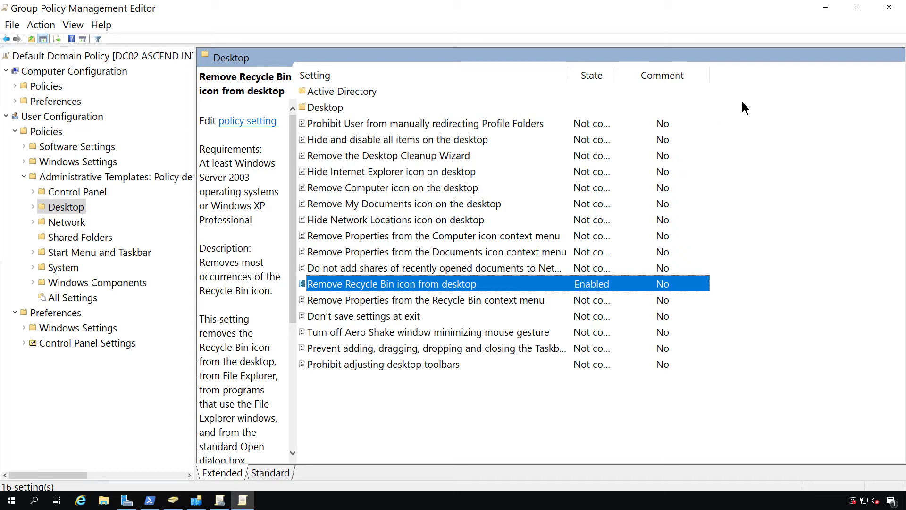
{"action": "left_click", "coordinate": [889, 7]}
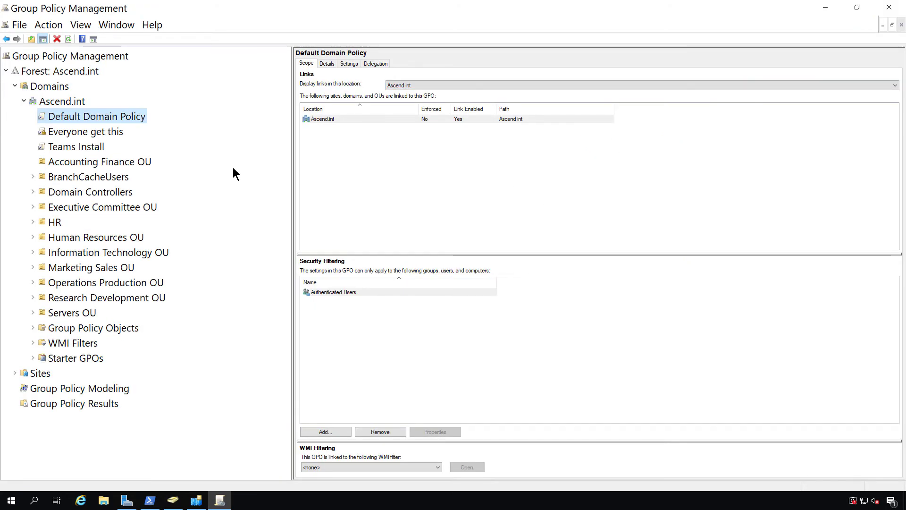
Open the "Everyone get this" policy for editing, view its computer Policies and Preferences folders, and close the editor
{"action": "left_click", "coordinate": [106, 130]}
{"action": "right_click", "coordinate": [106, 130]}
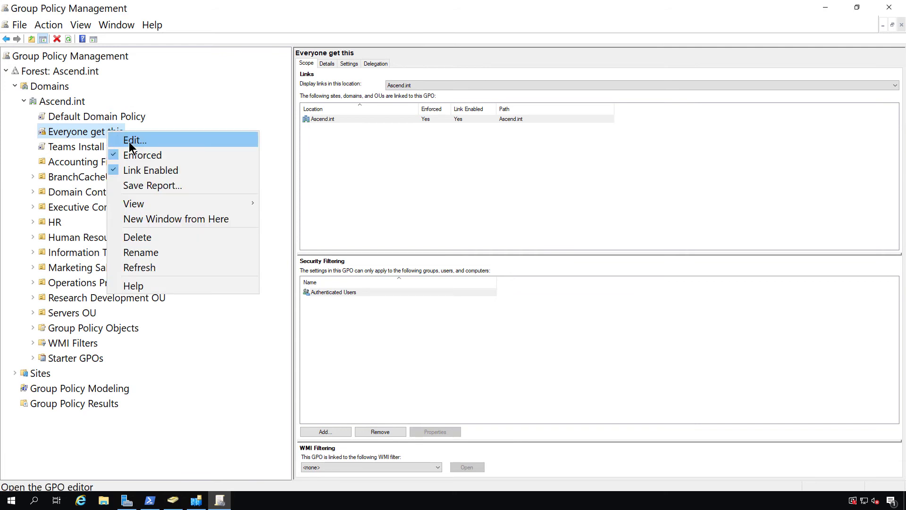
{"action": "left_click", "coordinate": [129, 141]}
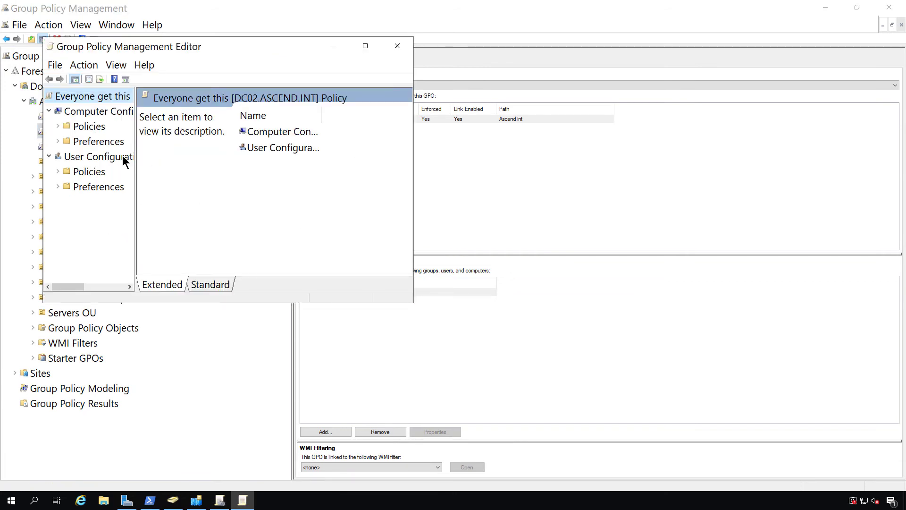
{"action": "left_click", "coordinate": [98, 126]}
{"action": "left_click", "coordinate": [101, 141]}
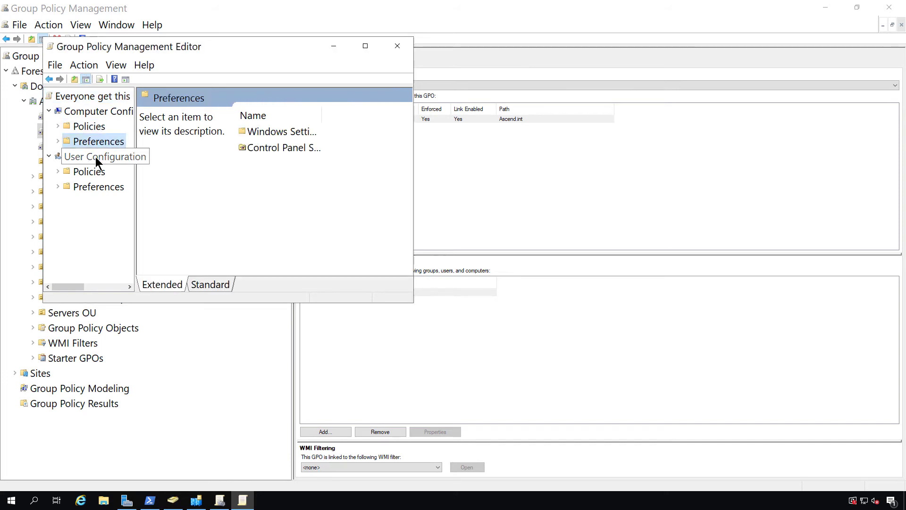
{"action": "left_click", "coordinate": [403, 47]}
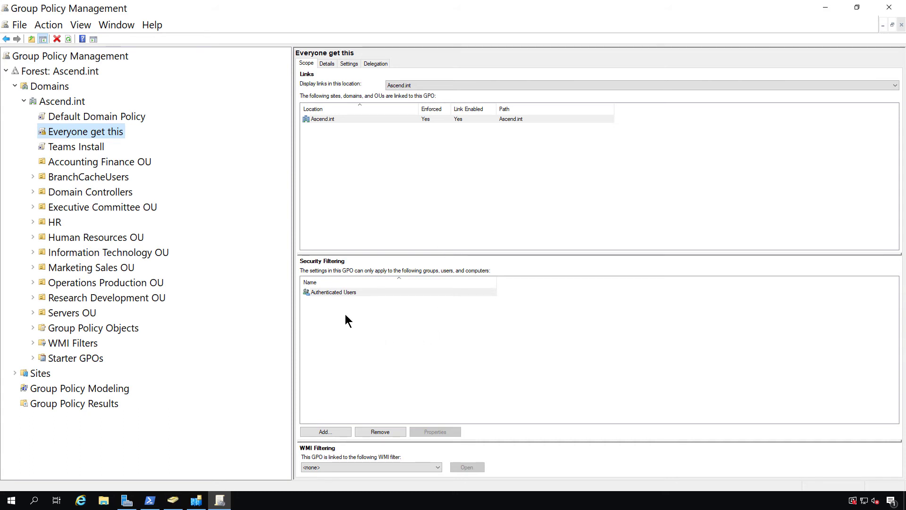
Remove Authenticated Users from the security filtering of the "Everyone get this" policy
{"action": "left_click", "coordinate": [340, 293]}
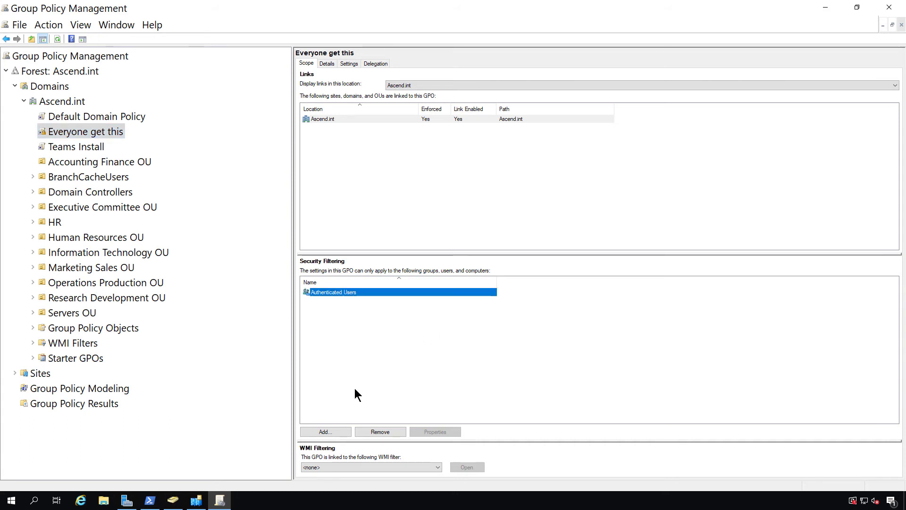
{"action": "left_click", "coordinate": [377, 429]}
{"action": "left_click", "coordinate": [448, 282]}
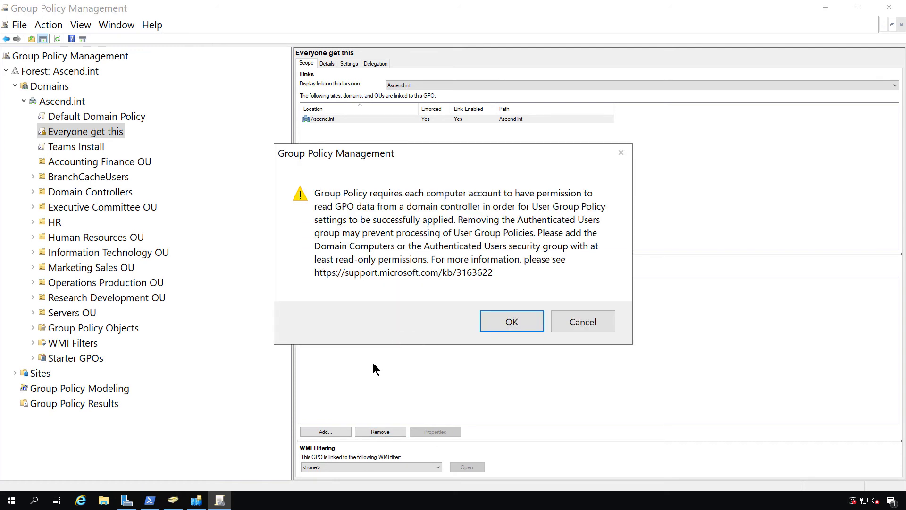
{"action": "left_click", "coordinate": [482, 327]}
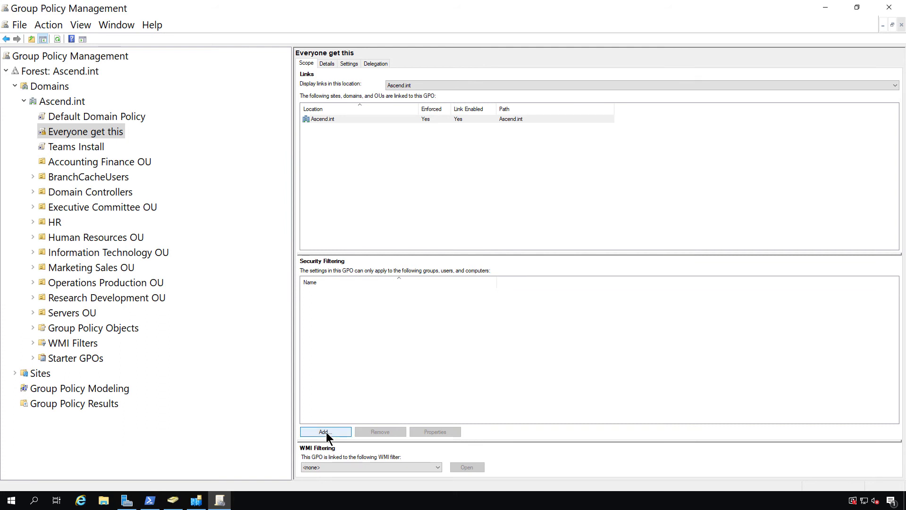
Add HR Group to the security filtering of "Everyone get this", looking it up with "hr"
{"action": "left_click", "coordinate": [326, 431]}
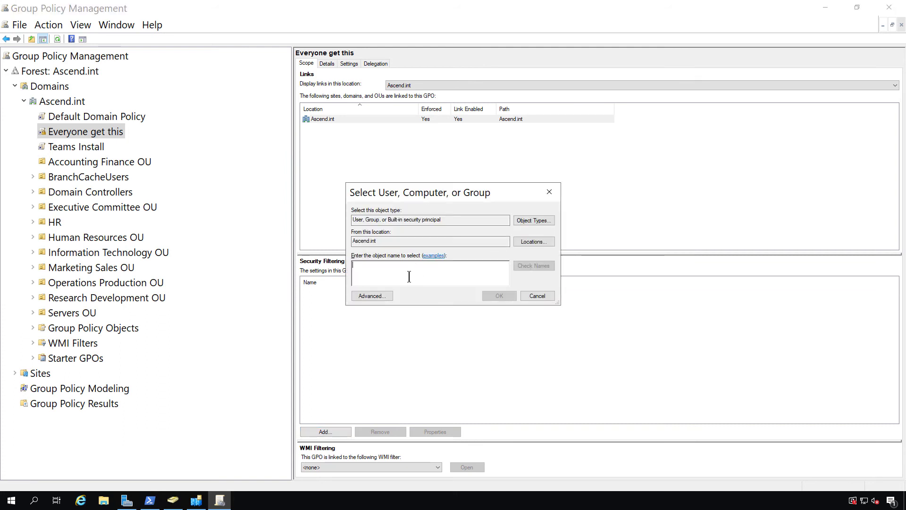
{"action": "type", "text": "hr"}
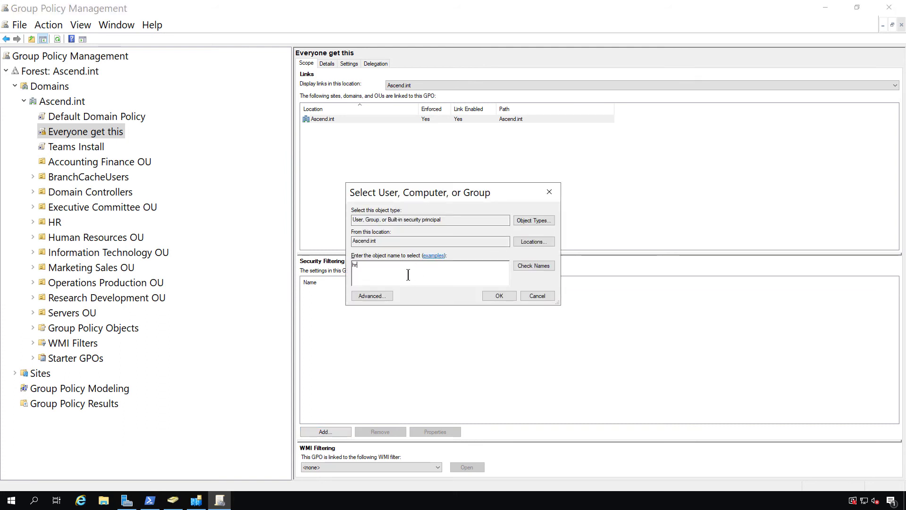
{"action": "left_click", "coordinate": [531, 265]}
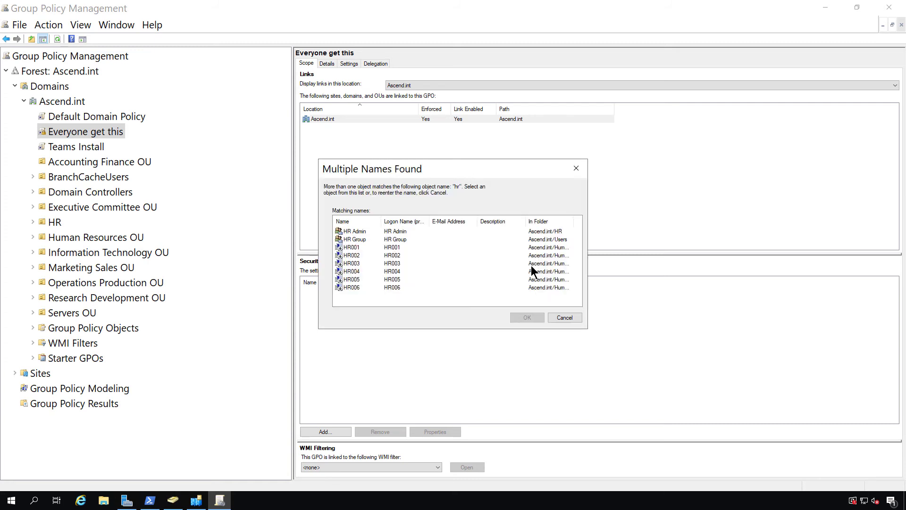
{"action": "left_click", "coordinate": [357, 239]}
{"action": "double_click", "coordinate": [357, 239]}
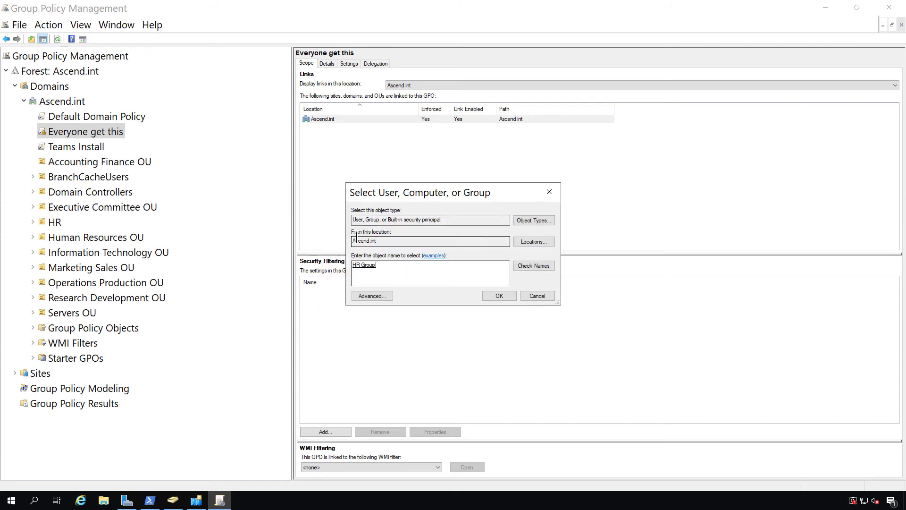
{"action": "left_click", "coordinate": [486, 296]}
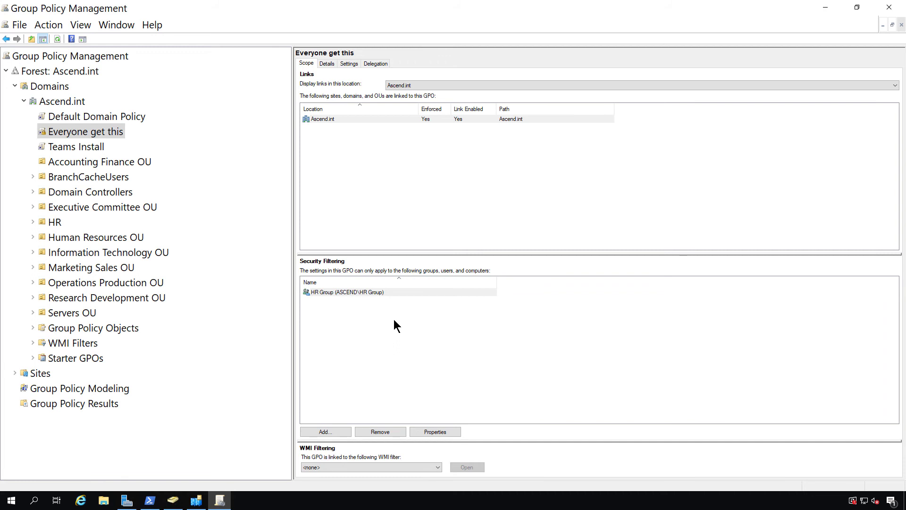
View the HR OU's linked policies and check the details and GPO status options of "Everyone get this"
{"action": "left_click", "coordinate": [55, 224]}
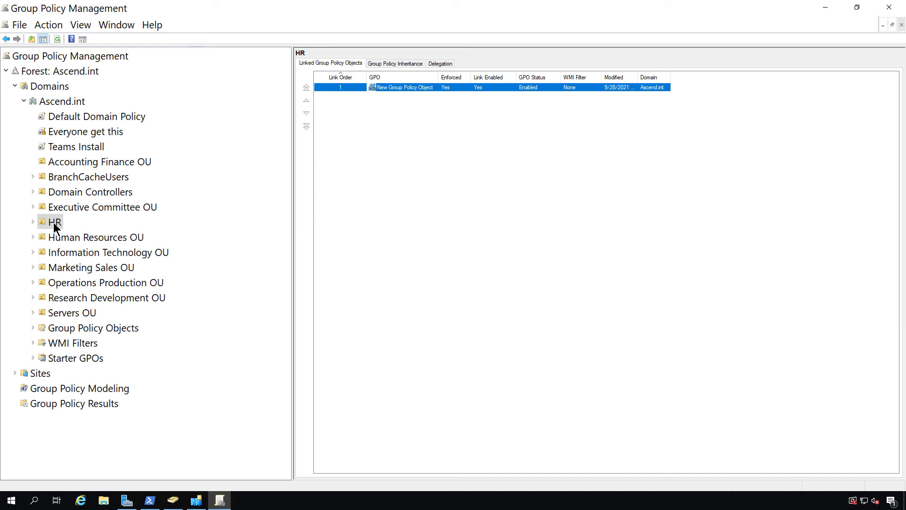
{"action": "left_click", "coordinate": [80, 128]}
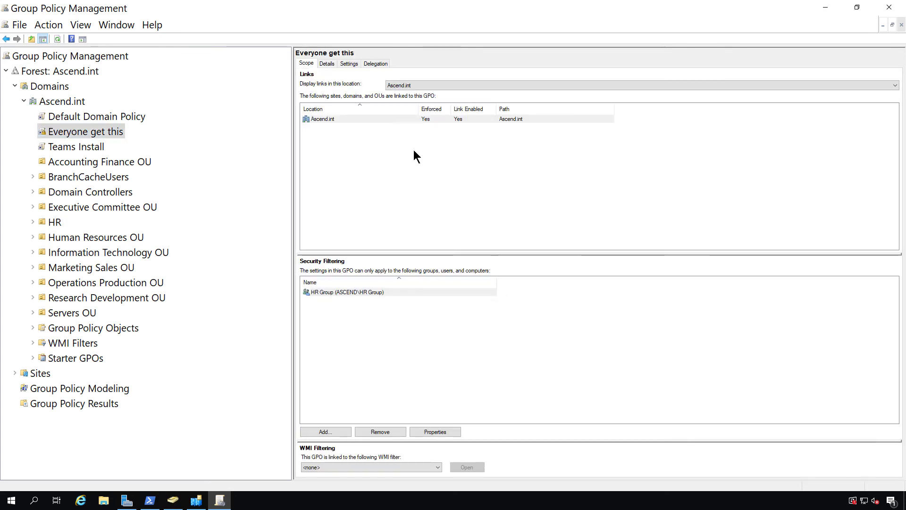
{"action": "left_click", "coordinate": [326, 66]}
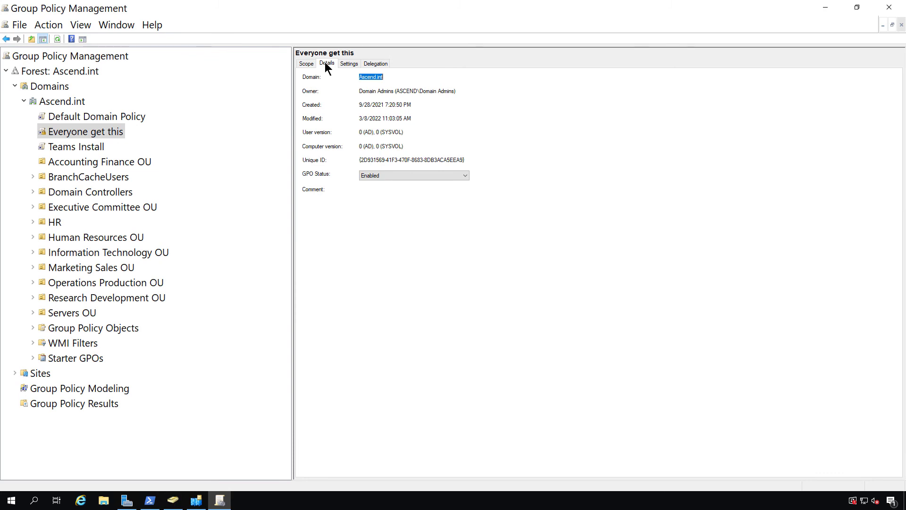
{"action": "left_click", "coordinate": [449, 174]}
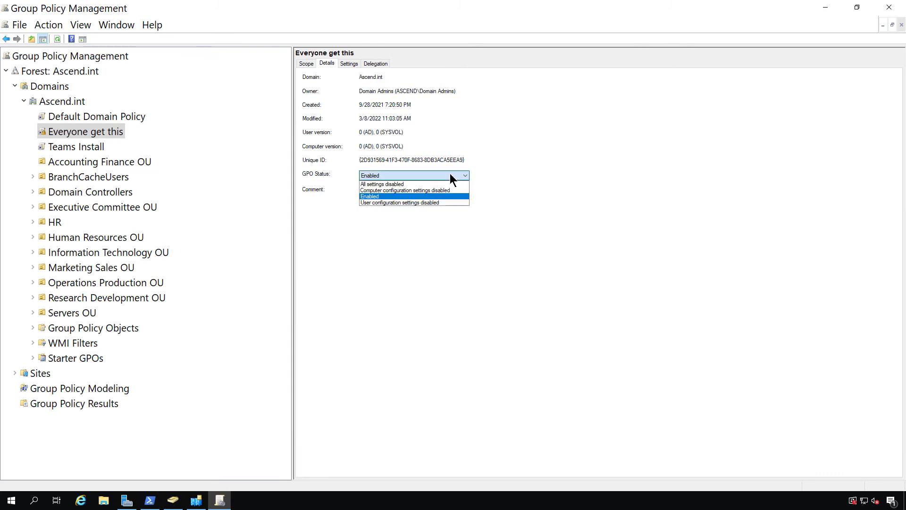
{"action": "left_click", "coordinate": [499, 143]}
Expand the full settings report of "Everyone get this" and examine the Domain Admins and HR Group entries in its delegation
{"action": "left_click", "coordinate": [345, 63]}
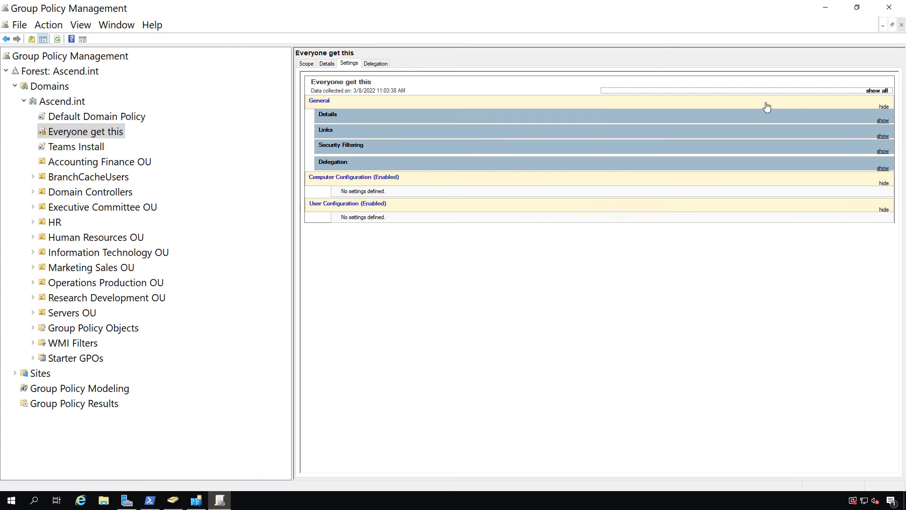
{"action": "left_click", "coordinate": [875, 91]}
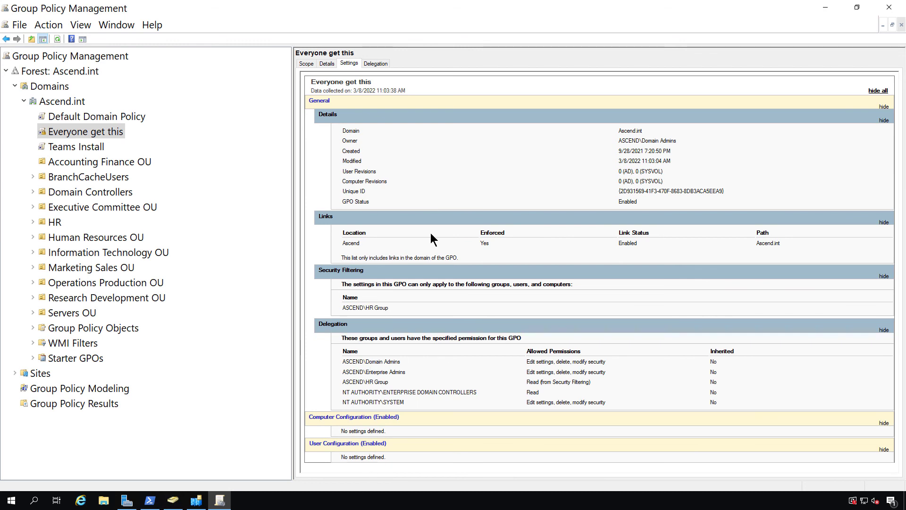
{"action": "left_click", "coordinate": [378, 63]}
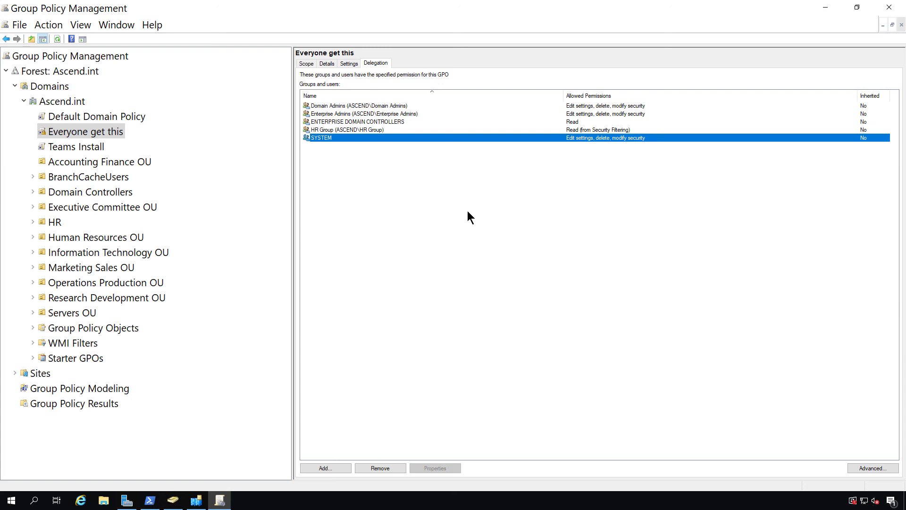
{"action": "left_click", "coordinate": [367, 106]}
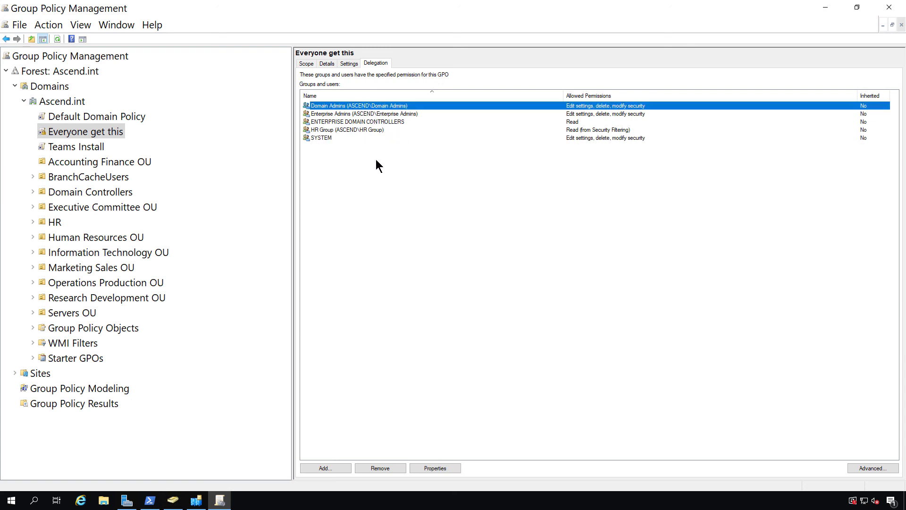
{"action": "left_click", "coordinate": [346, 130]}
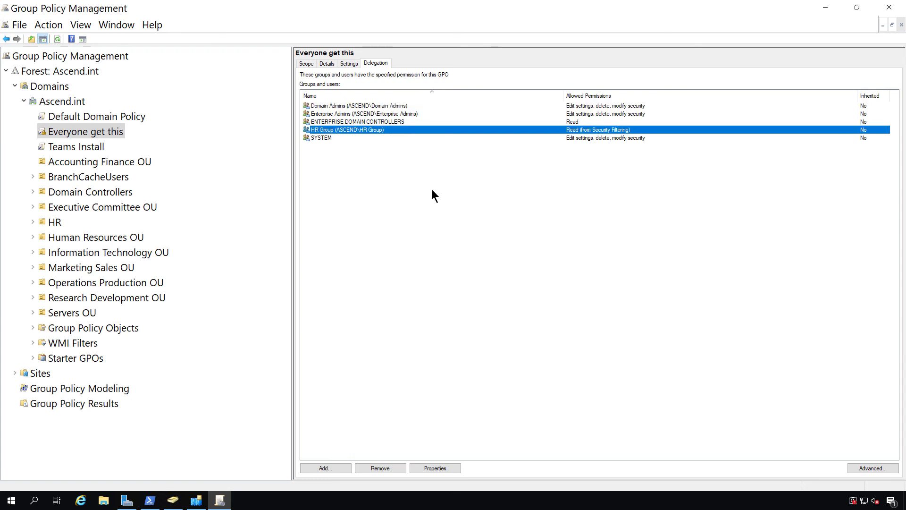